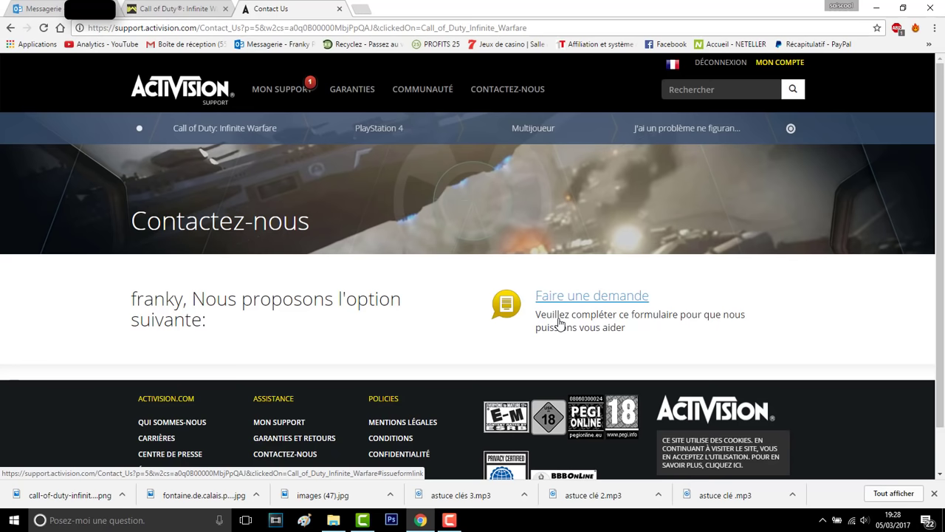
Search Google in a new tab for "formulaire a remplir pour activision".
{"action": "left_click", "coordinate": [360, 9]}
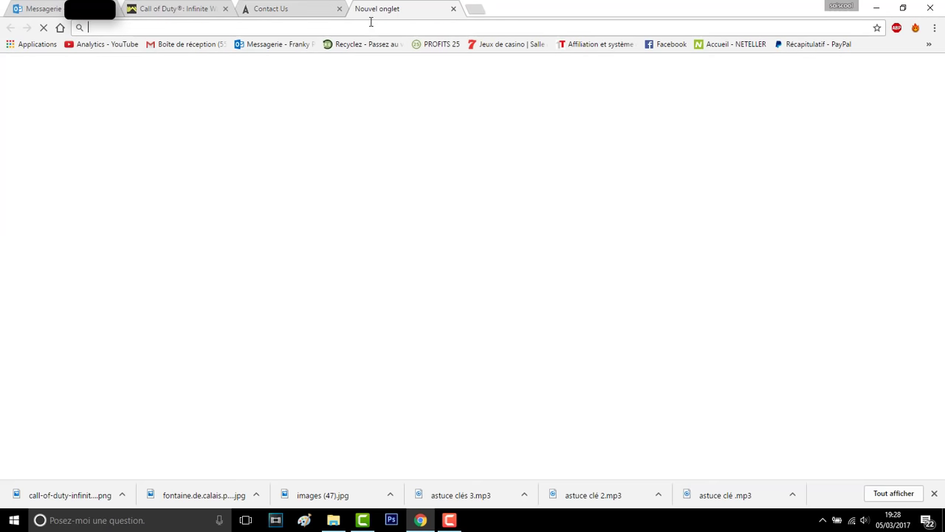
{"action": "left_click", "coordinate": [284, 8]}
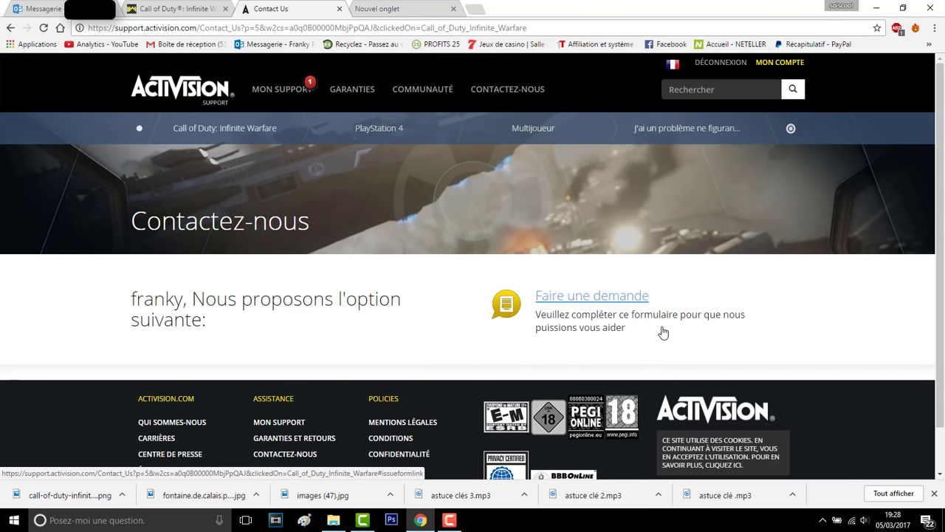
{"action": "left_click", "coordinate": [418, 9]}
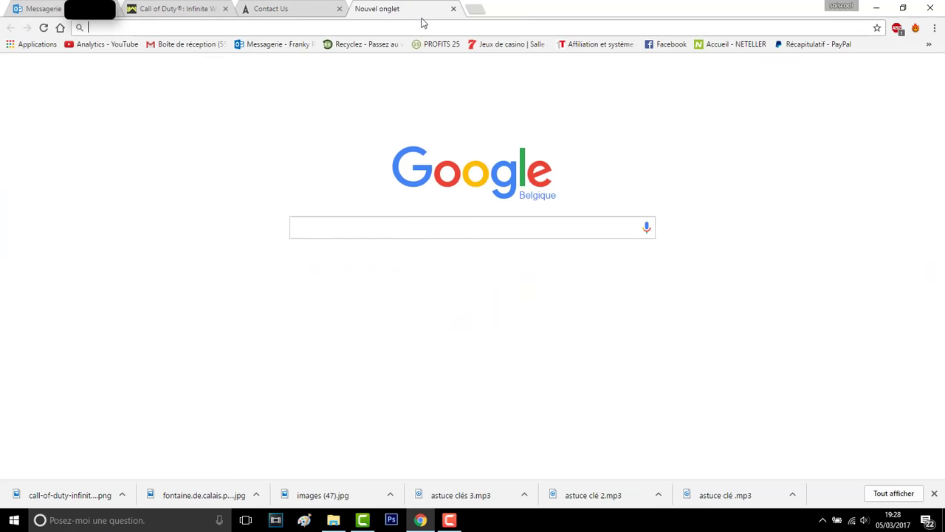
{"action": "left_click", "coordinate": [480, 228]}
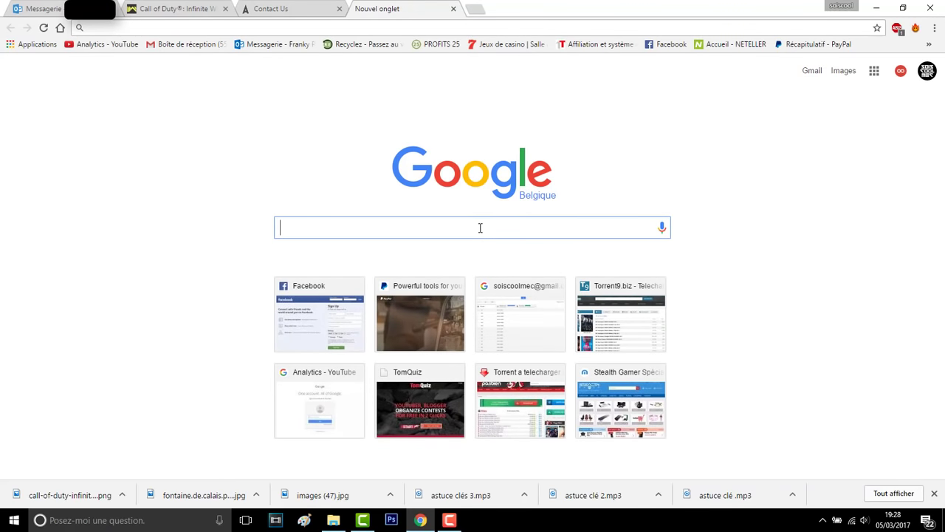
{"action": "type", "text": "formu"}
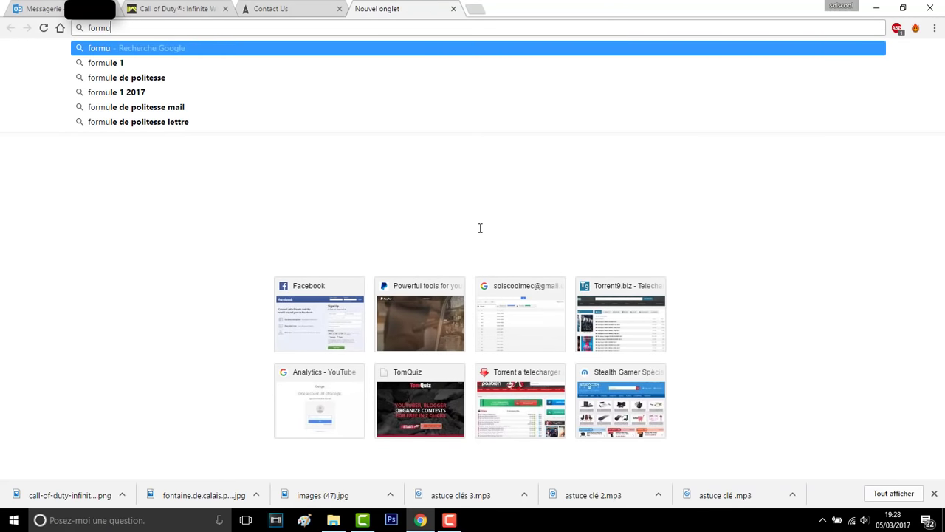
{"action": "type", "text": "laire"}
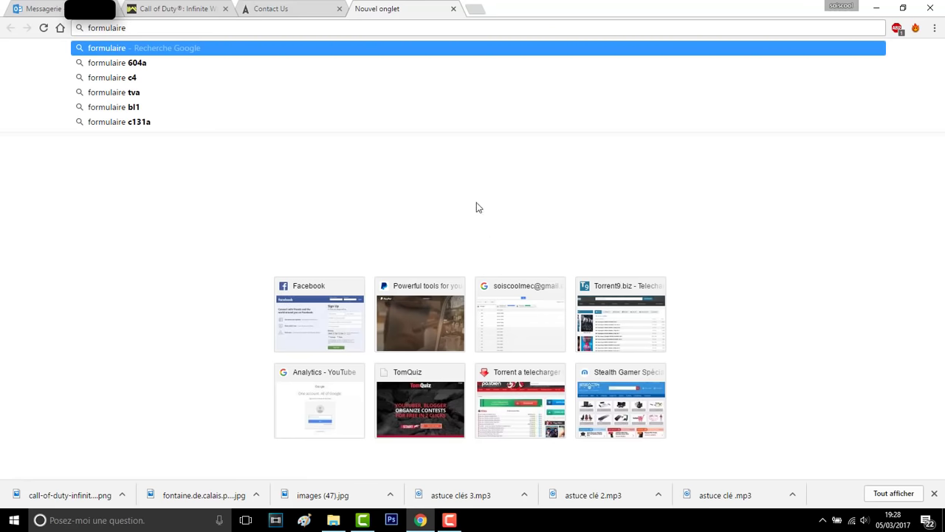
{"action": "left_click", "coordinate": [281, 8]}
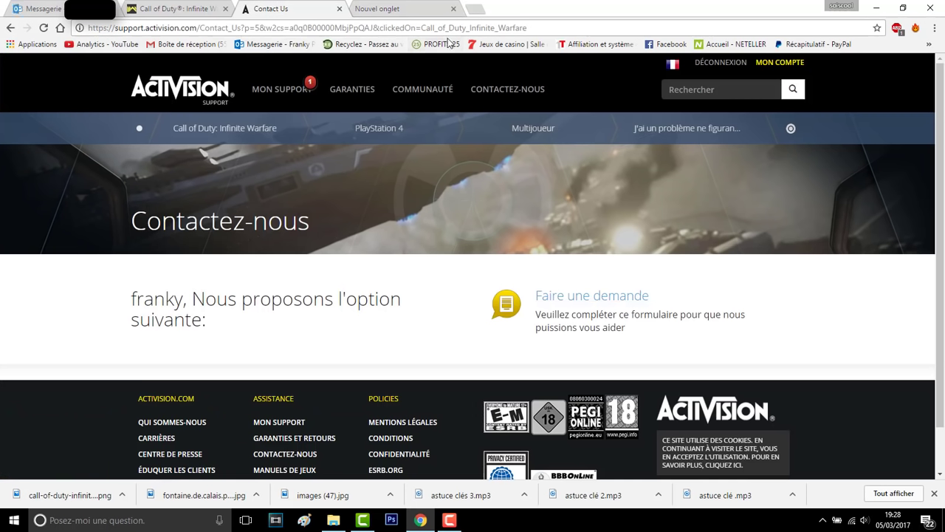
{"action": "left_click", "coordinate": [383, 7]}
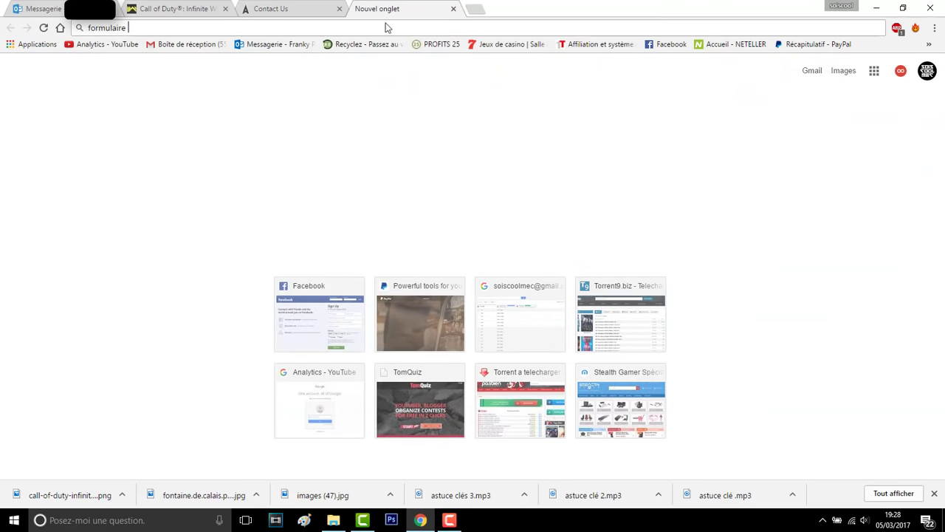
{"action": "type", "text": "a"}
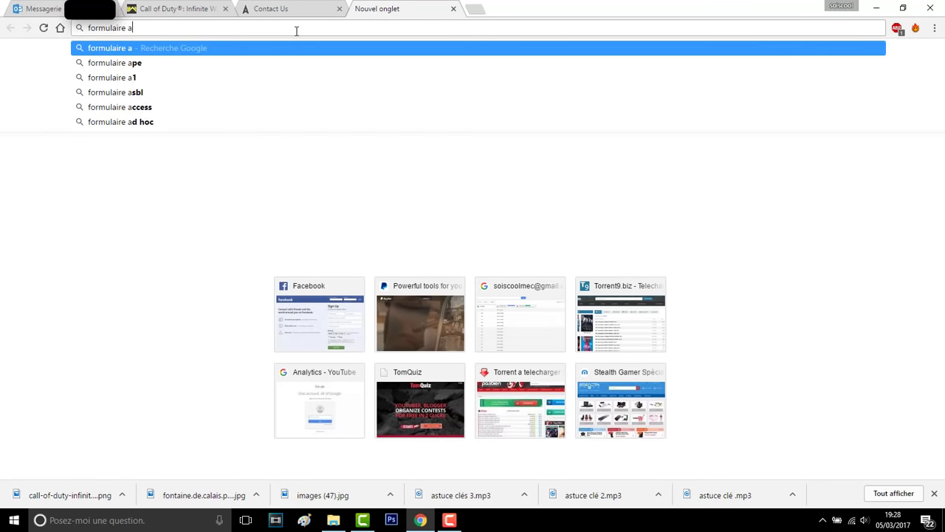
{"action": "type", "text": " remplir sur"}
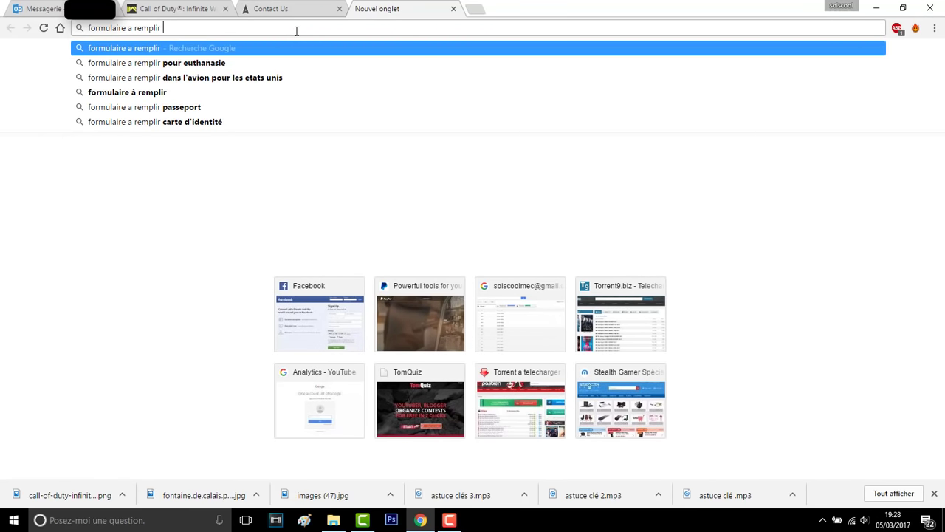
{"action": "key", "text": "BackSpace"}
{"action": "key", "text": "BackSpace"}
{"action": "key", "text": "BackSpace"}
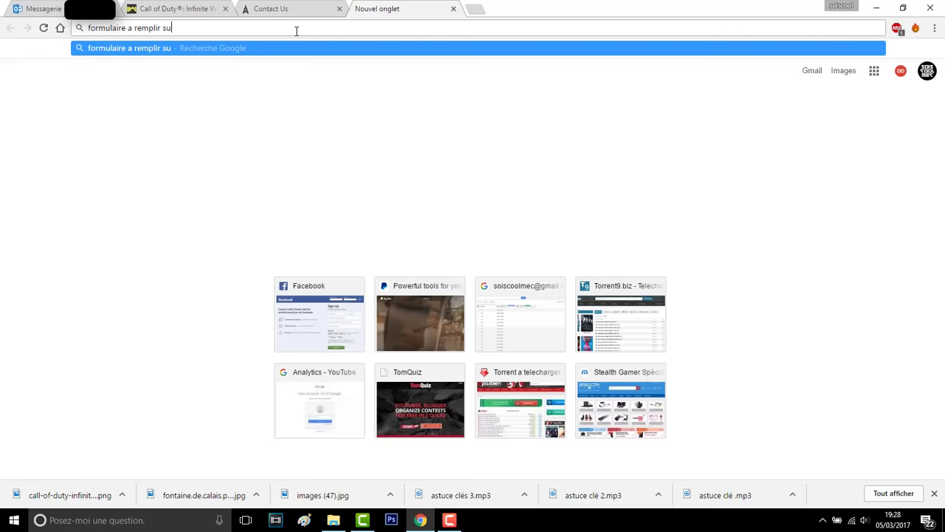
{"action": "type", "text": "pour a"}
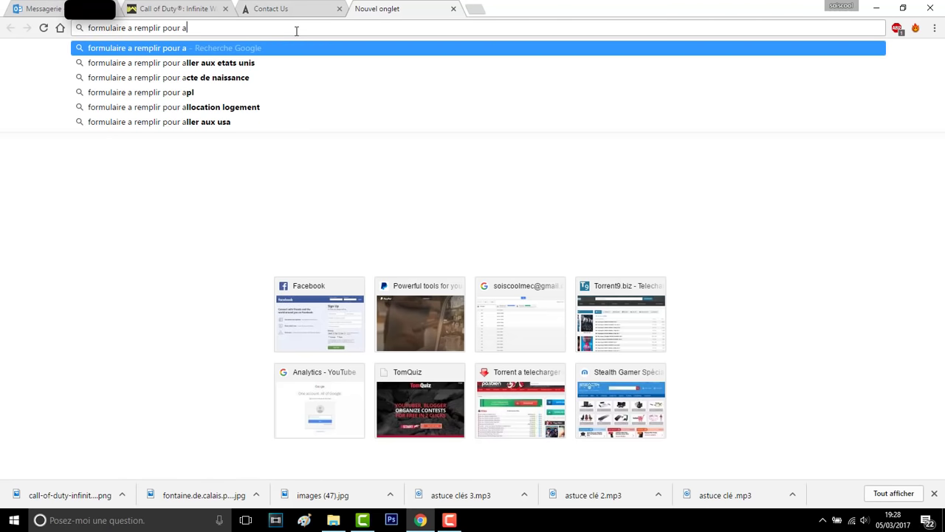
{"action": "type", "text": "ctivition"}
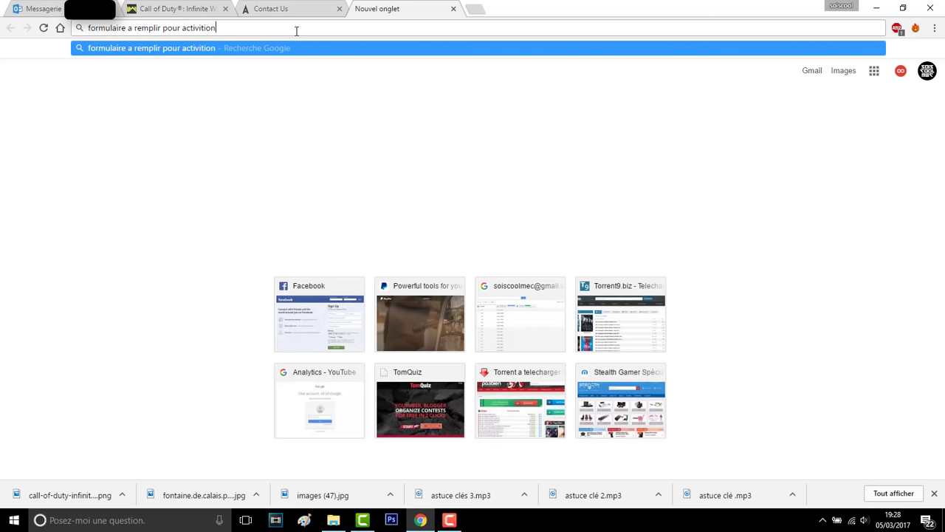
{"action": "key", "text": "BackSpace"}
{"action": "key", "text": "BackSpace"}
{"action": "key", "text": "BackSpace"}
{"action": "key", "text": "BackSpace"}
{"action": "type", "text": "sion"}
{"action": "key", "text": "Return"}
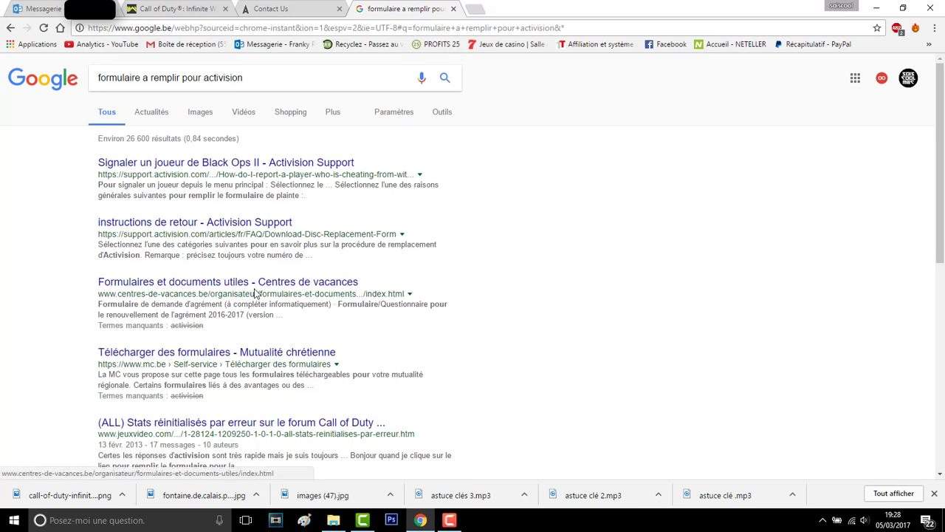
Open the search result "Signaler un joueur de Black Ops II - Activision Support" and read through the article.
{"action": "scroll", "coordinate": [251, 355], "scroll_direction": "down", "scroll_amount": 1}
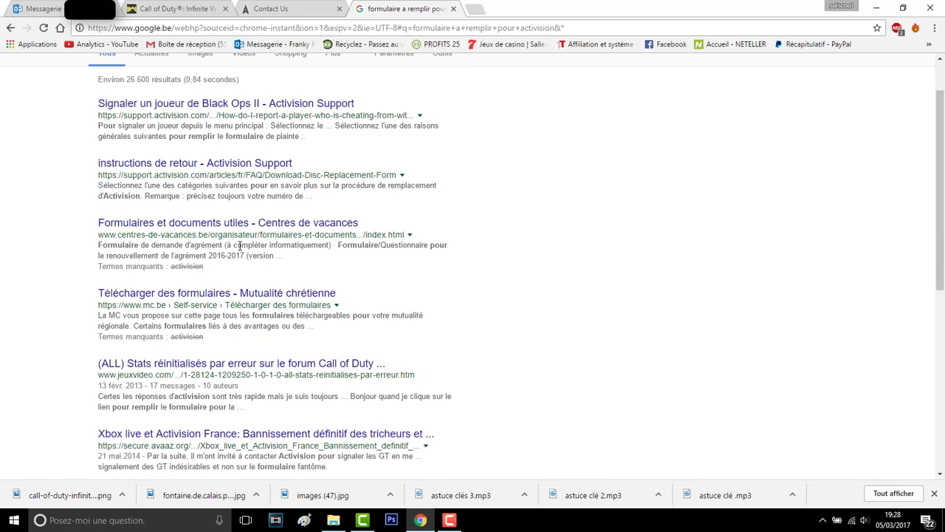
{"action": "scroll", "coordinate": [240, 355], "scroll_direction": "up", "scroll_amount": 1}
{"action": "left_click", "coordinate": [213, 168]}
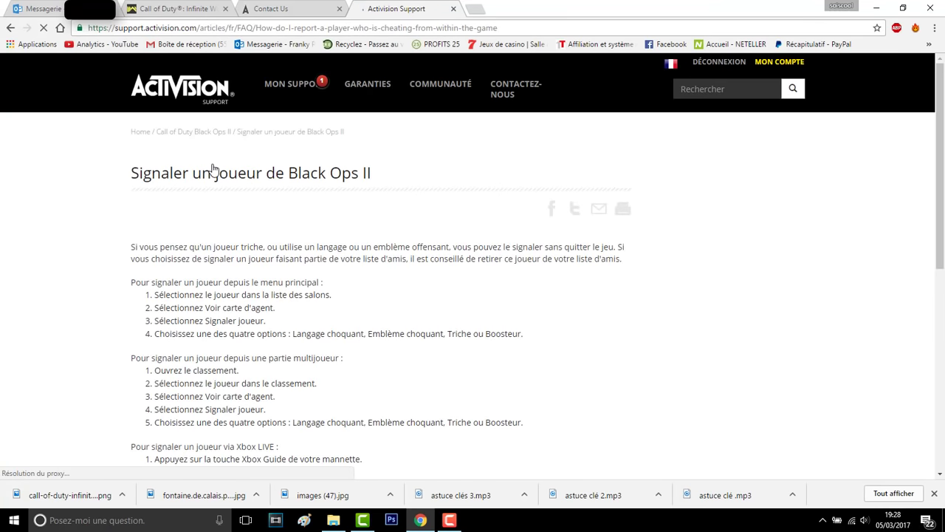
{"action": "scroll", "coordinate": [410, 281], "scroll_direction": "down", "scroll_amount": 3}
{"action": "scroll", "coordinate": [410, 281], "scroll_direction": "down", "scroll_amount": 5}
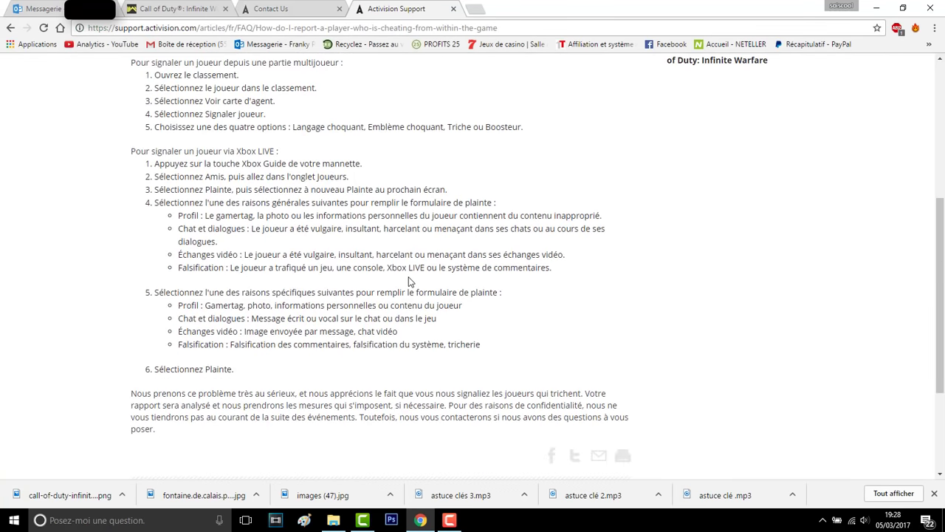
{"action": "scroll", "coordinate": [410, 281], "scroll_direction": "up", "scroll_amount": 2}
{"action": "scroll", "coordinate": [410, 280], "scroll_direction": "up", "scroll_amount": 5}
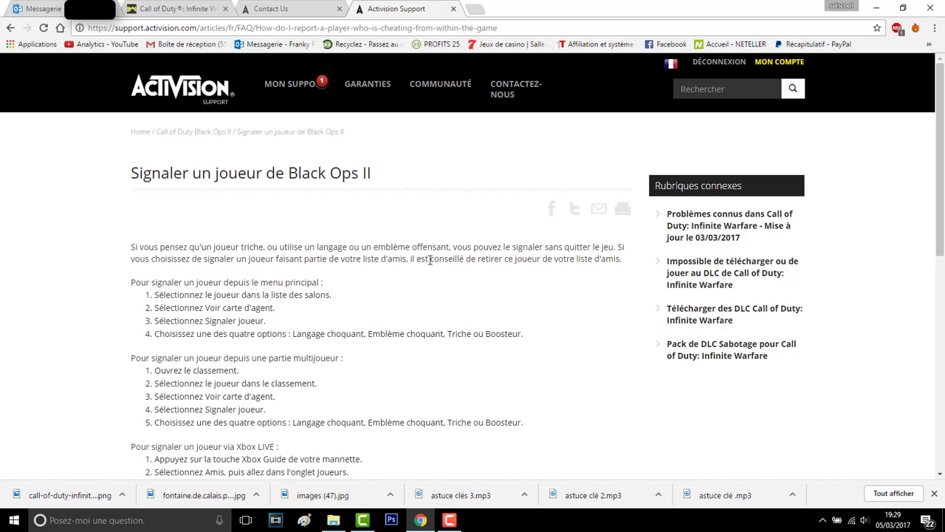
Close the article and open the "Faire une demande" support ticket form on the Contact Us page.
{"action": "left_click", "coordinate": [453, 9]}
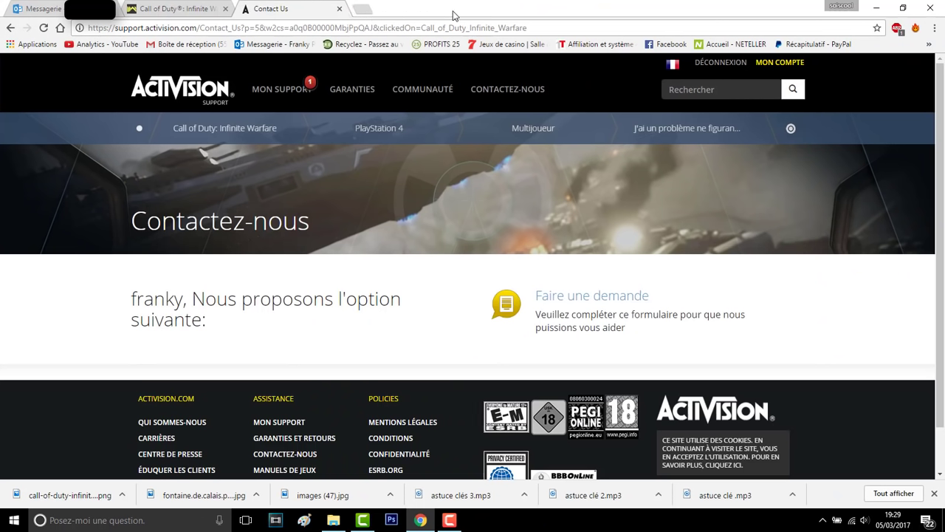
{"action": "left_click", "coordinate": [558, 308]}
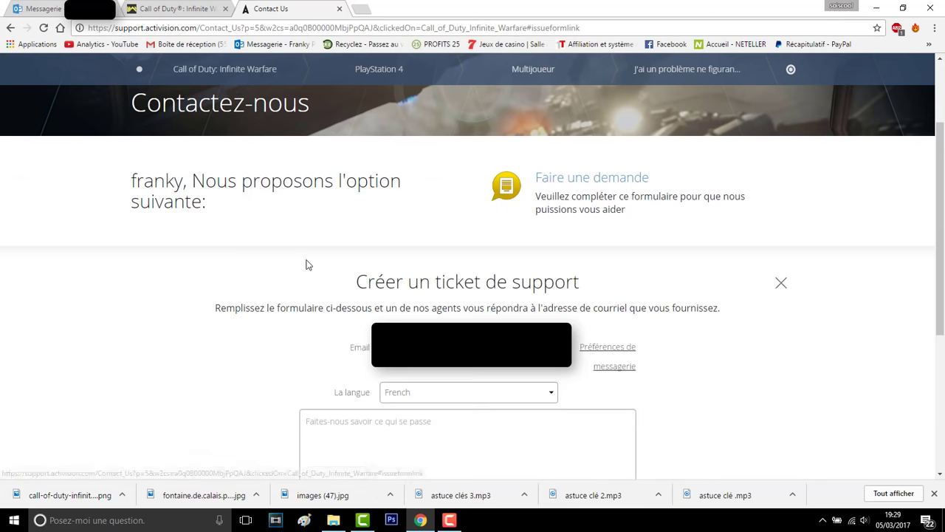
Search Google in a new tab for "ticket support activision".
{"action": "left_click", "coordinate": [362, 9]}
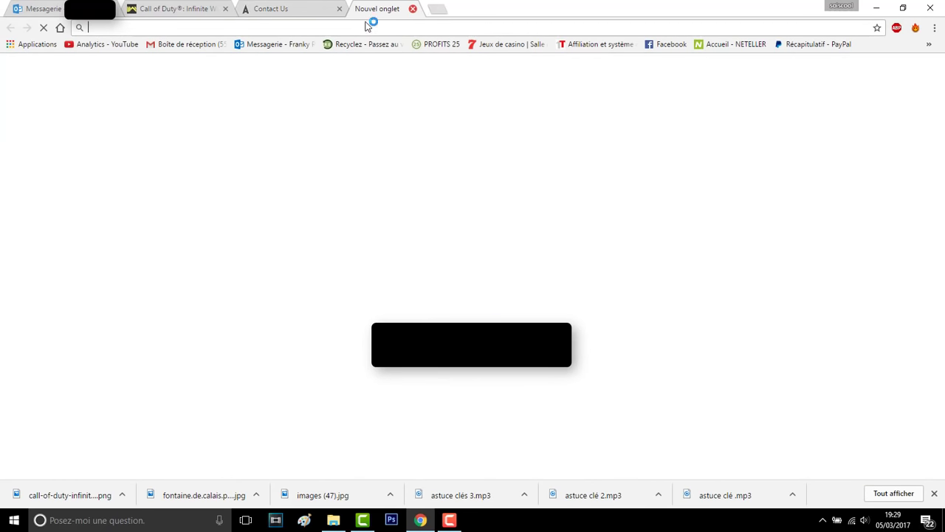
{"action": "type", "text": "ti"}
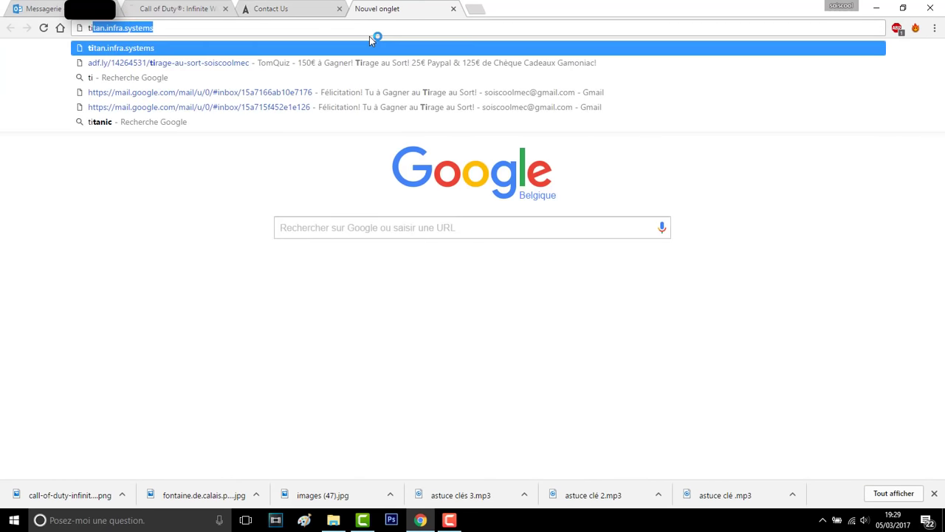
{"action": "type", "text": "cket su"}
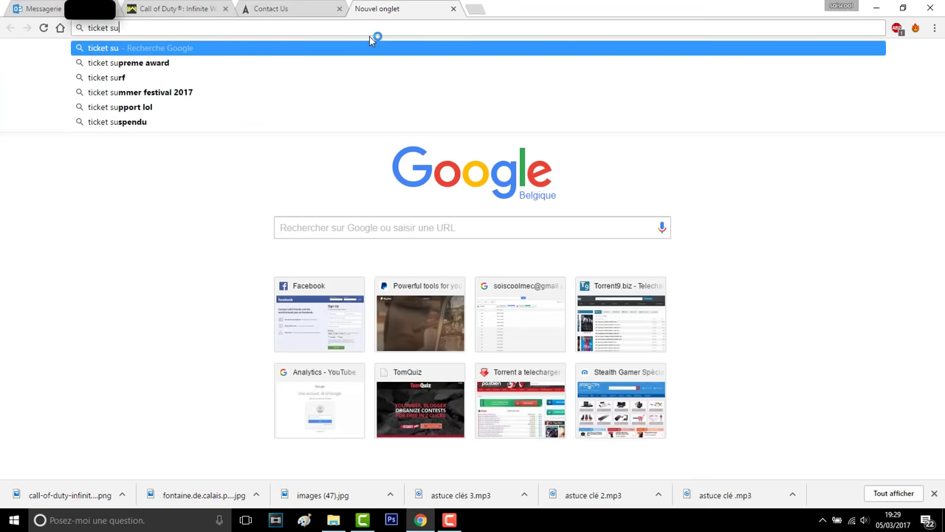
{"action": "type", "text": "pport "}
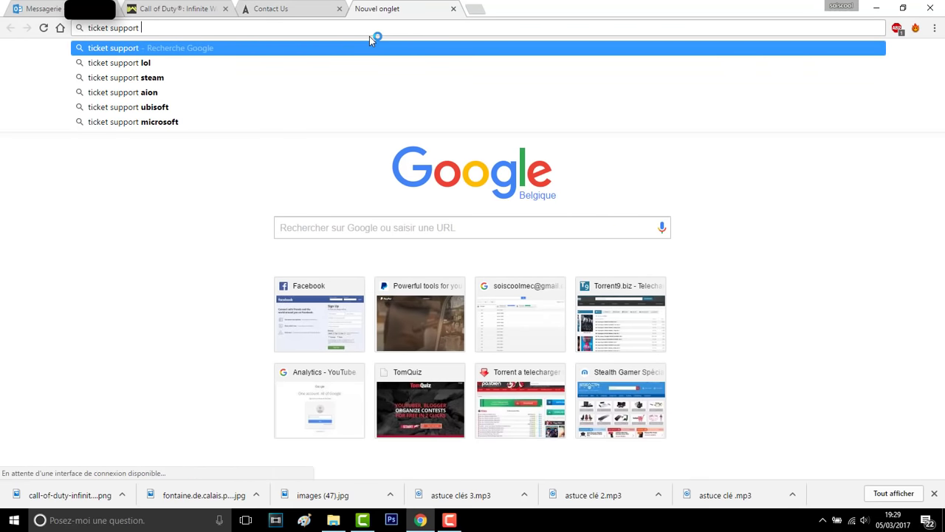
{"action": "type", "text": "activision"}
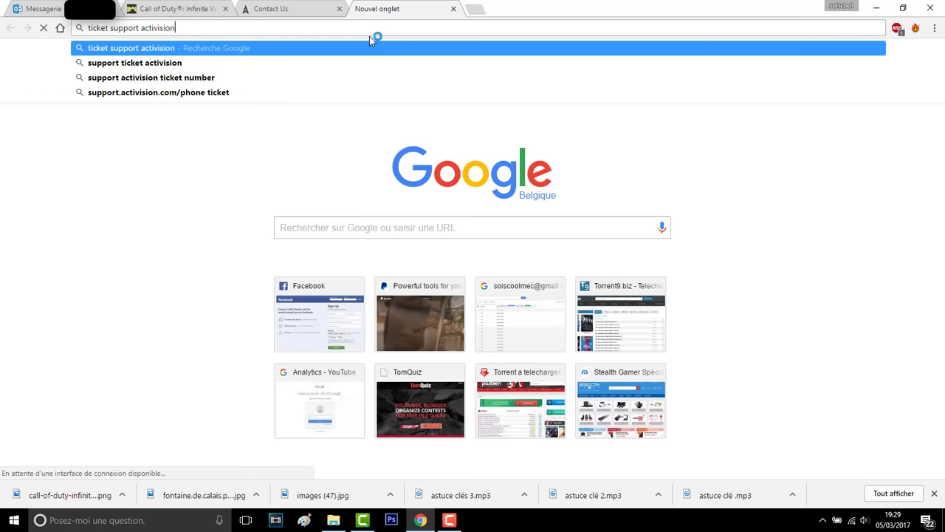
{"action": "key", "text": "Return"}
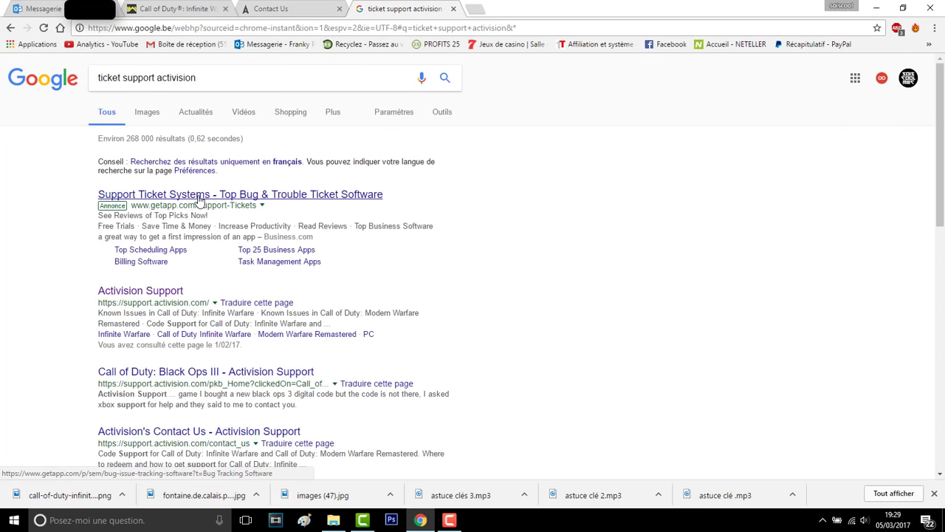
Look through the GetApp "Support Ticket Systems" ad result and return to the search results.
{"action": "left_click", "coordinate": [212, 197]}
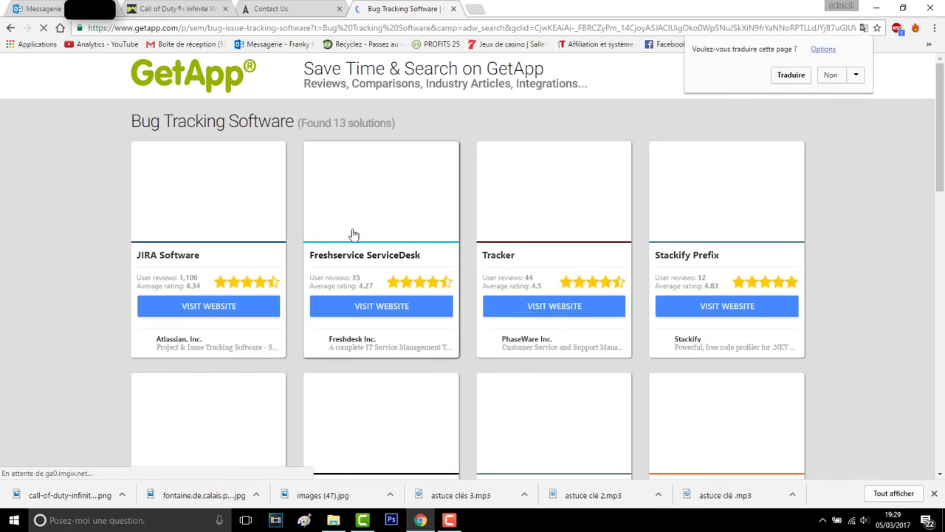
{"action": "scroll", "coordinate": [434, 297], "scroll_direction": "down", "scroll_amount": 1}
{"action": "scroll", "coordinate": [434, 297], "scroll_direction": "down", "scroll_amount": 3}
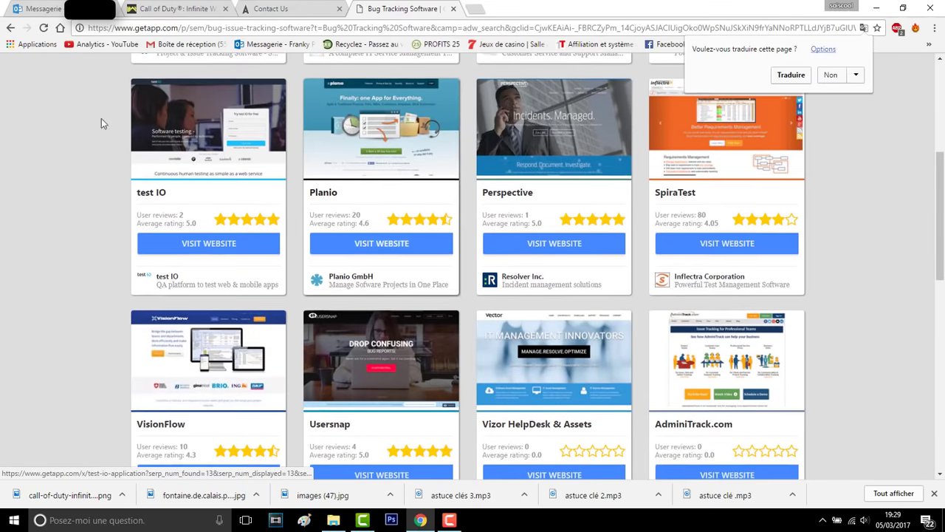
{"action": "left_click", "coordinate": [8, 27]}
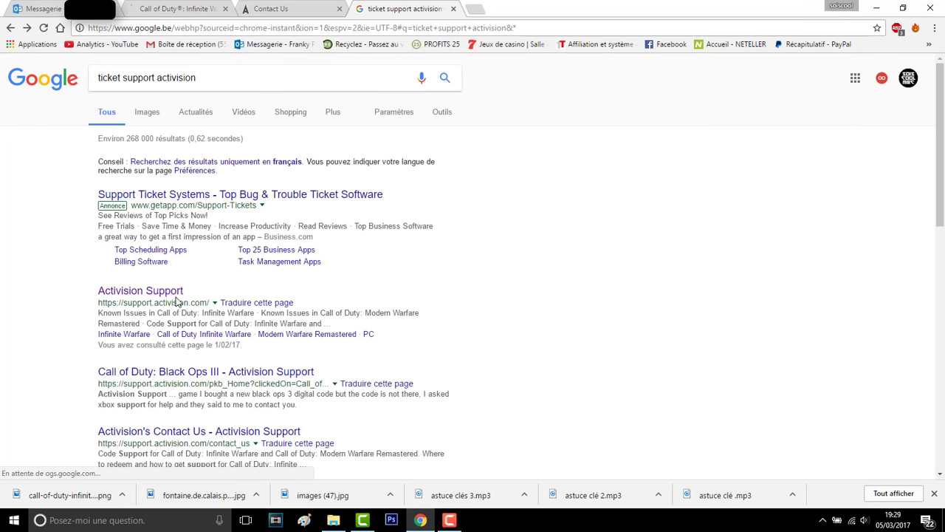
Look through the Activision Support home page from the search results, close it, and return to the support ticket form.
{"action": "left_click", "coordinate": [168, 294]}
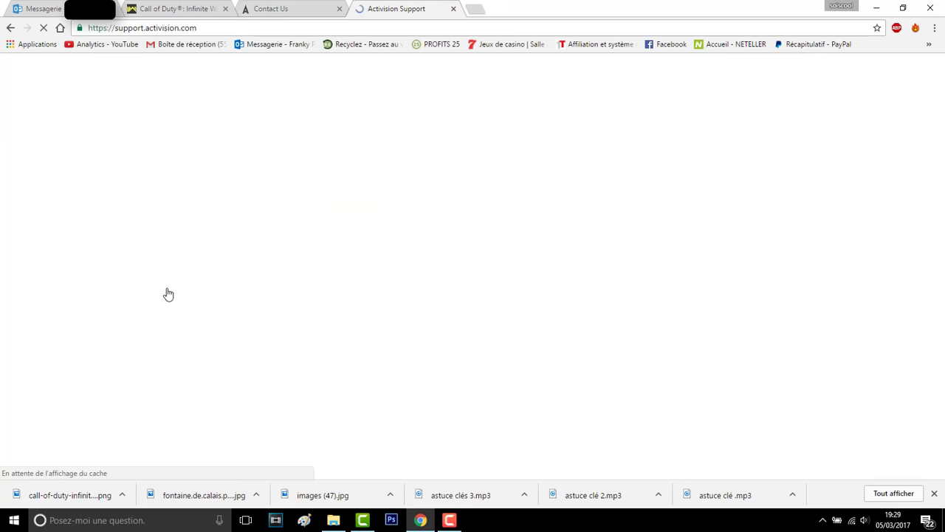
{"action": "scroll", "coordinate": [416, 325], "scroll_direction": "down", "scroll_amount": 8}
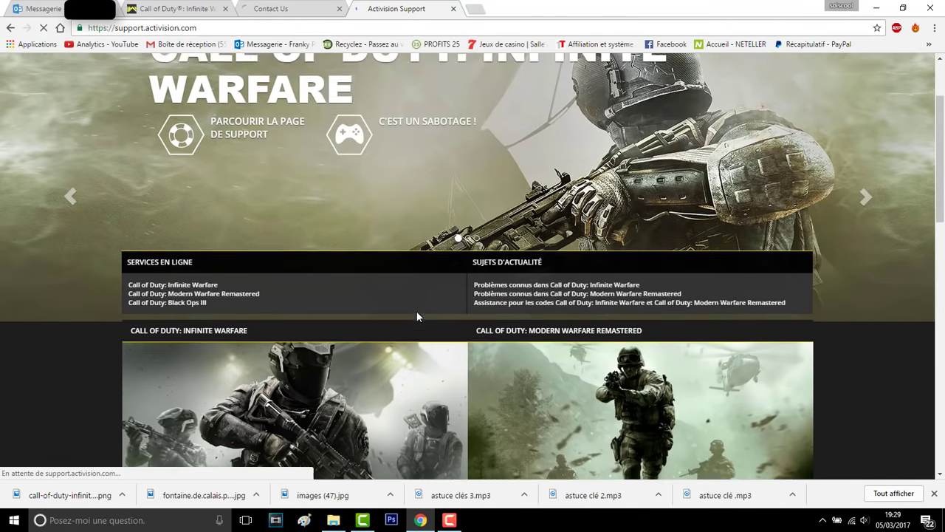
{"action": "scroll", "coordinate": [417, 319], "scroll_direction": "up", "scroll_amount": 8}
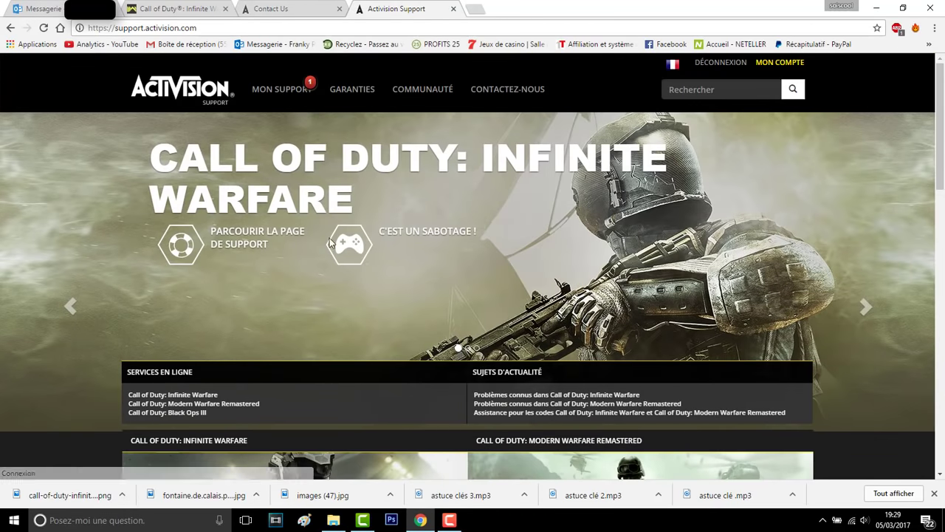
{"action": "scroll", "coordinate": [361, 280], "scroll_direction": "down", "scroll_amount": 13}
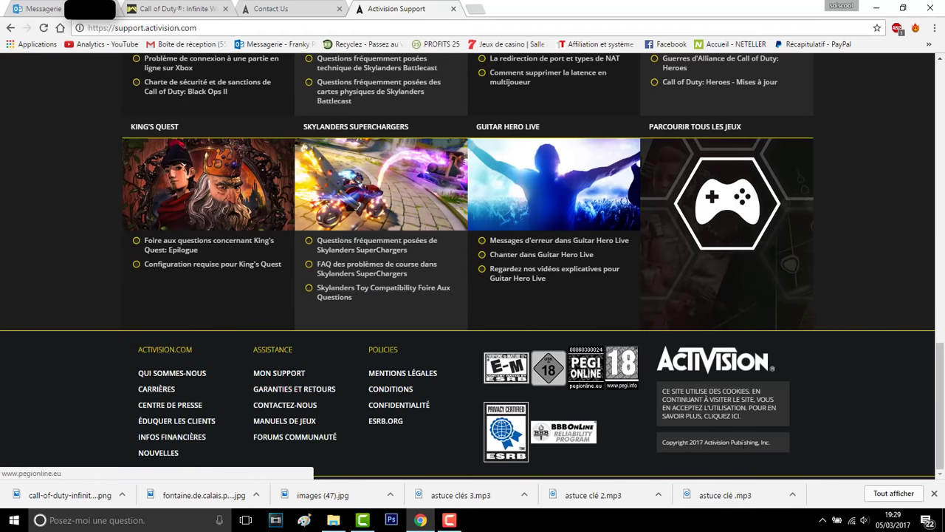
{"action": "left_click", "coordinate": [453, 9]}
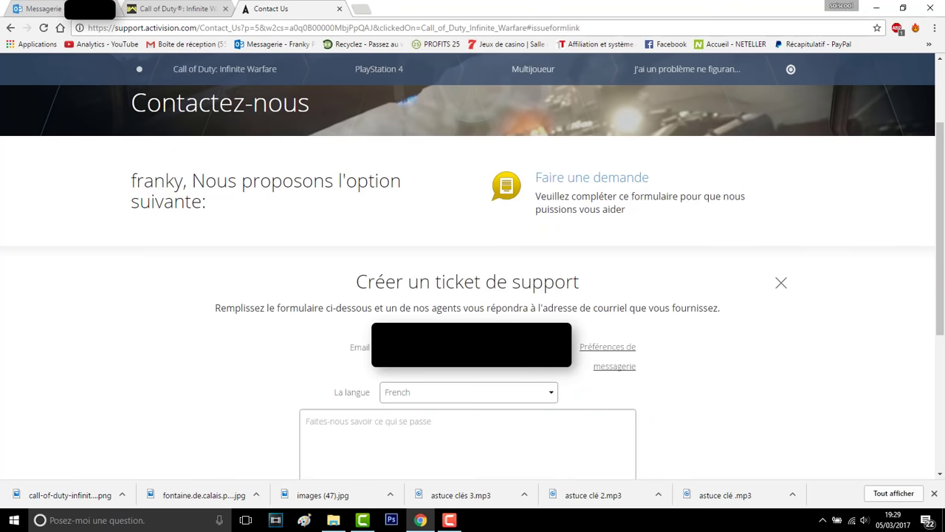
{"action": "scroll", "coordinate": [481, 267], "scroll_direction": "down", "scroll_amount": 2}
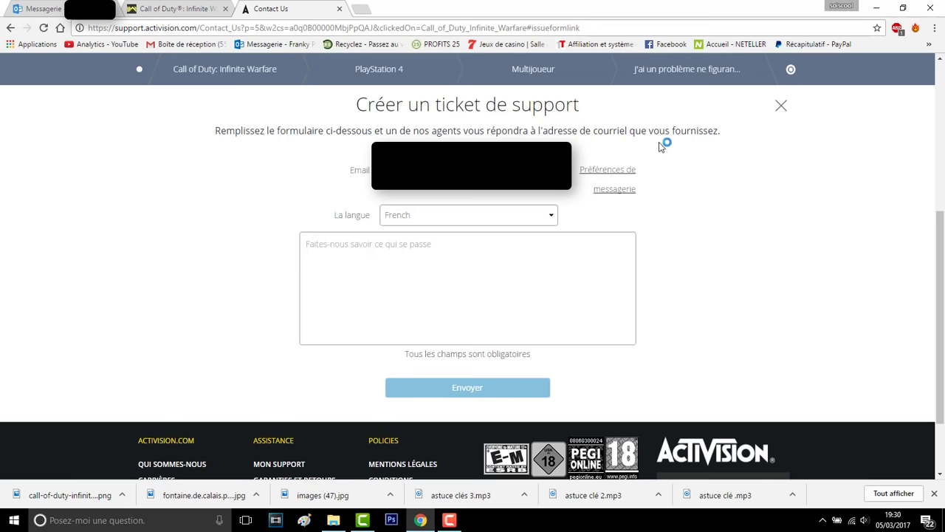
{"action": "left_click", "coordinate": [490, 214]}
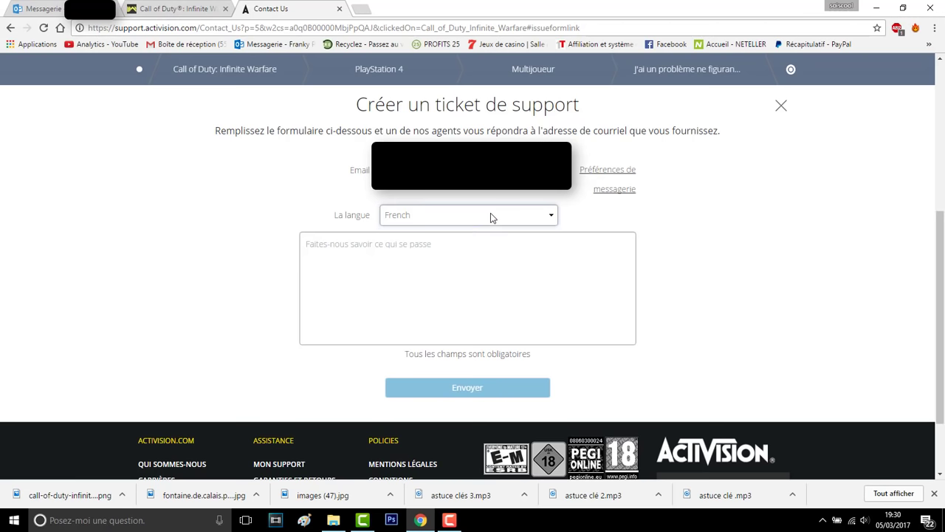
{"action": "left_click", "coordinate": [426, 263]}
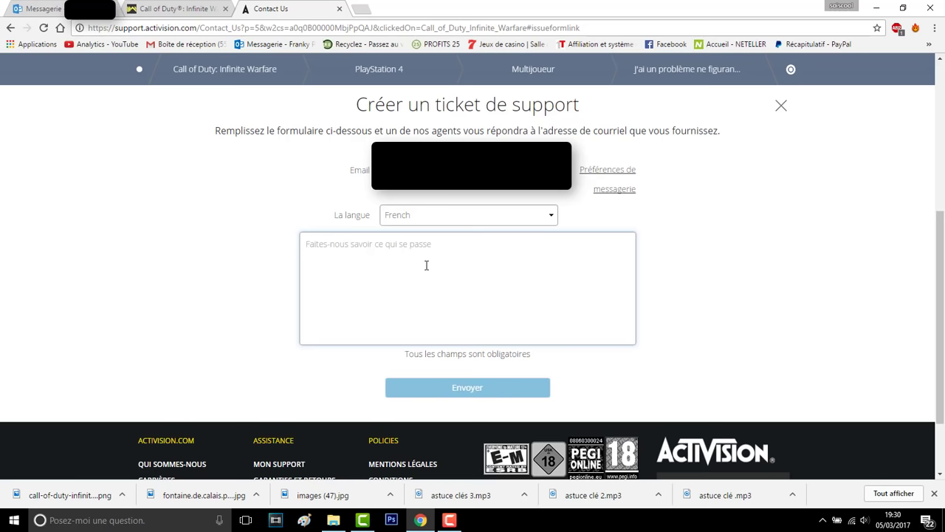
{"action": "type", "text": "bonjo"}
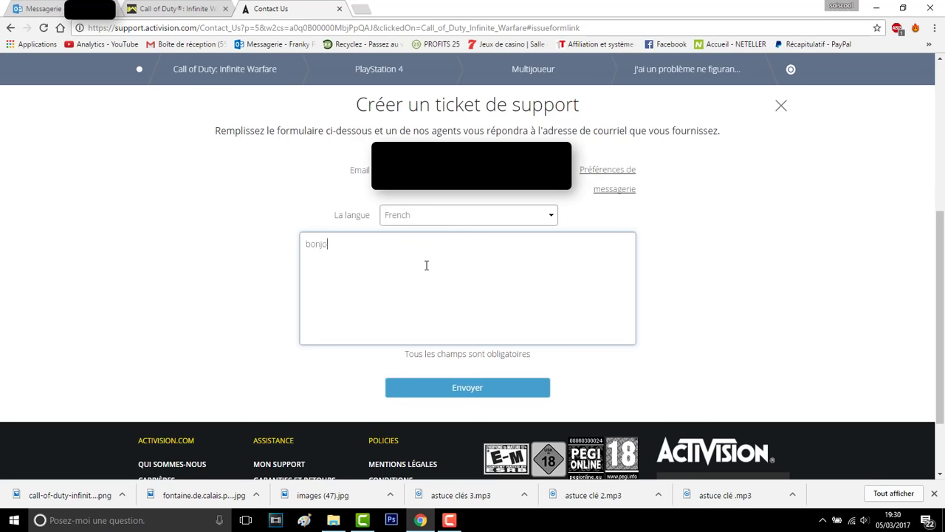
{"action": "key", "text": "BackSpace"}
{"action": "key", "text": "BackSpace"}
{"action": "key", "text": "BackSpace"}
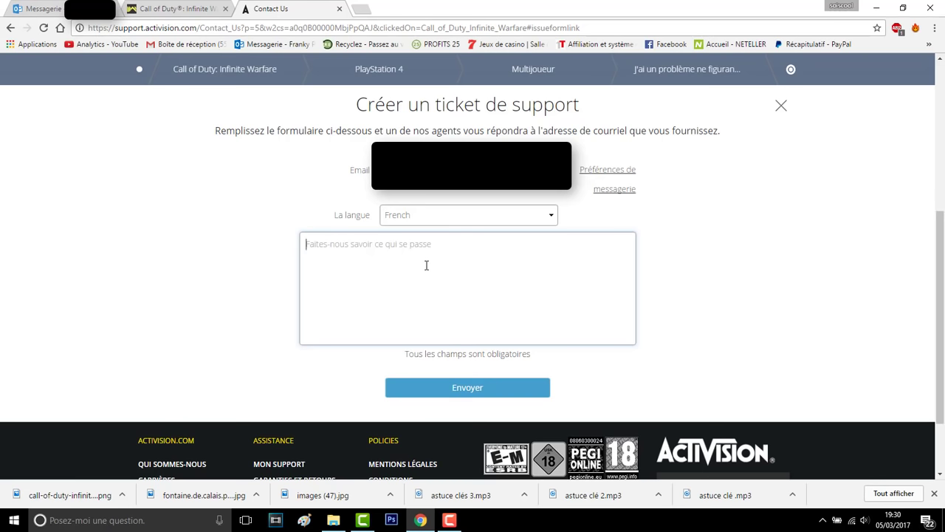
Leave the ticket form for the "Mon support" area and open the "Mes problèmes" case list.
{"action": "scroll", "coordinate": [425, 296], "scroll_direction": "up", "scroll_amount": 4}
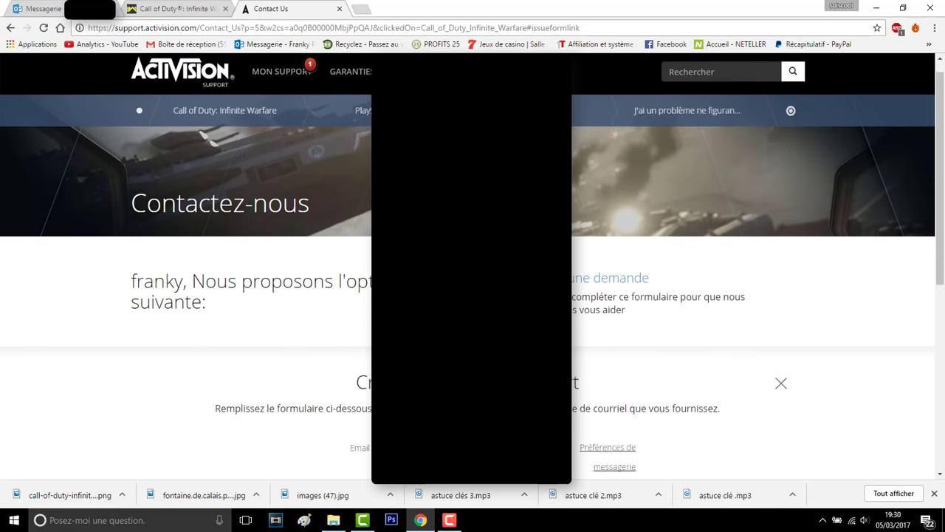
{"action": "scroll", "coordinate": [434, 335], "scroll_direction": "down", "scroll_amount": 5}
{"action": "scroll", "coordinate": [461, 307], "scroll_direction": "up", "scroll_amount": 5}
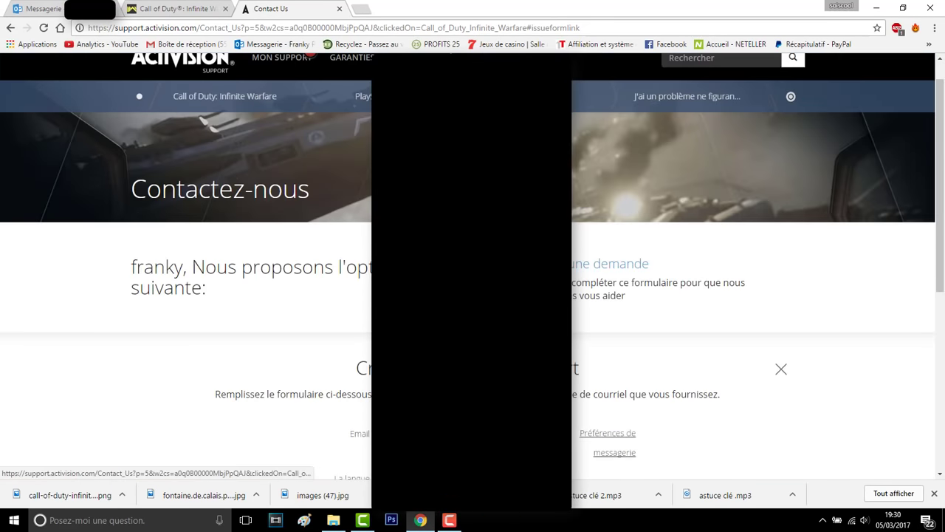
{"action": "scroll", "coordinate": [367, 325], "scroll_direction": "up", "scroll_amount": 1}
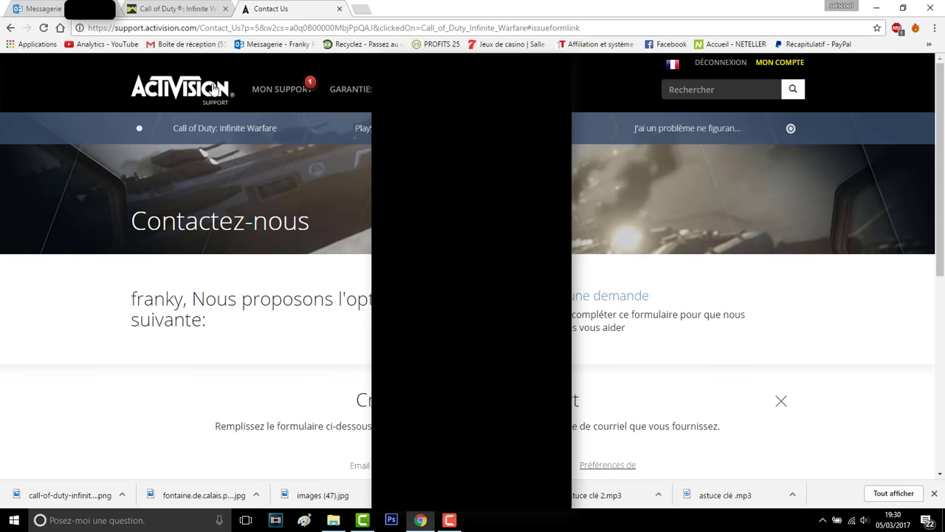
{"action": "left_click", "coordinate": [289, 106]}
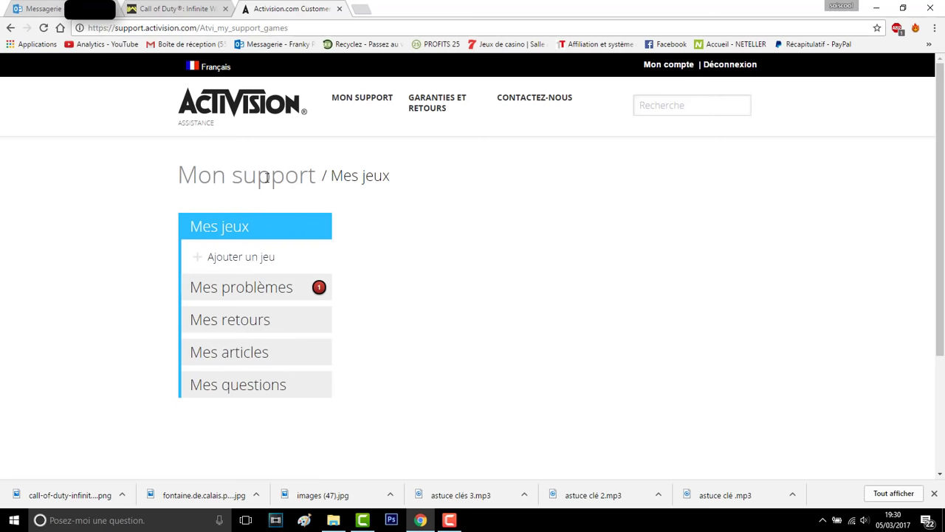
{"action": "left_click", "coordinate": [271, 290]}
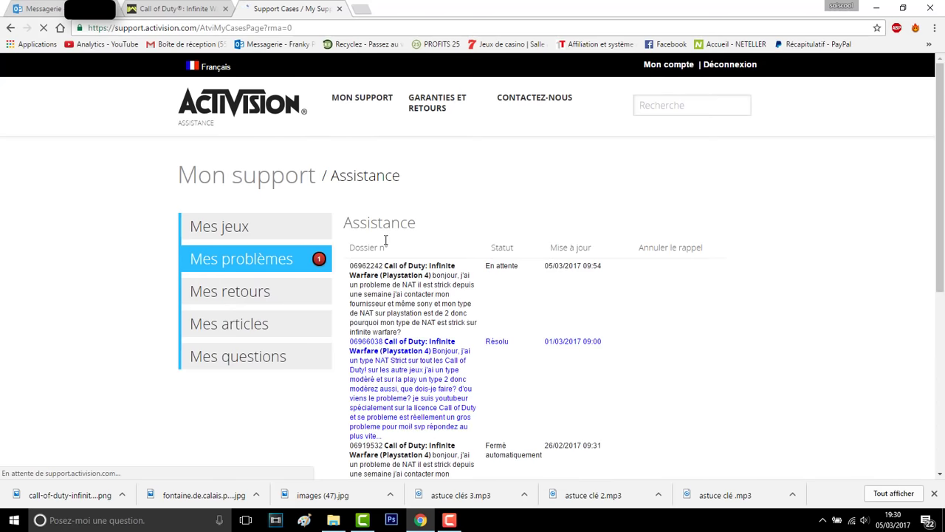
Look through the submitted Call of Duty: Infinite Warfare support cases, checking their descriptions, statuses and update dates.
{"action": "scroll", "coordinate": [403, 289], "scroll_direction": "down", "scroll_amount": 3}
{"action": "scroll", "coordinate": [440, 295], "scroll_direction": "up", "scroll_amount": 1}
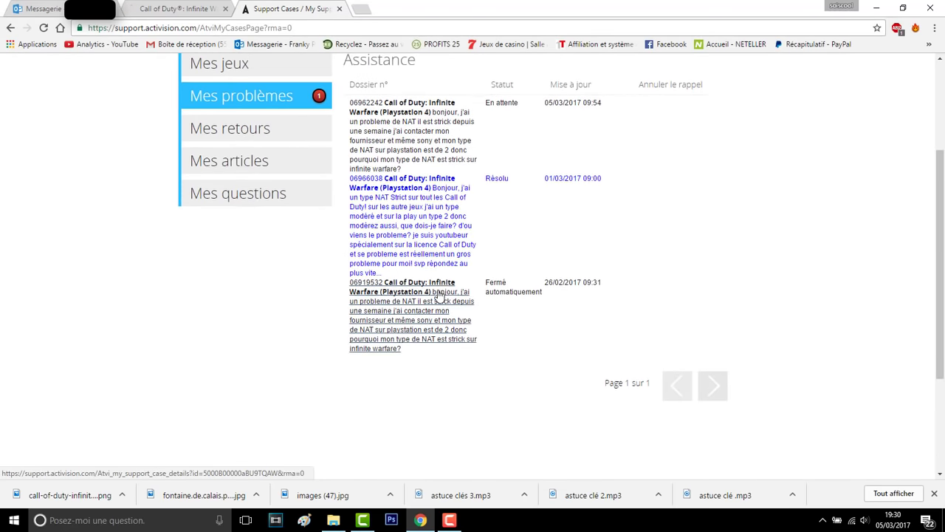
{"action": "scroll", "coordinate": [440, 296], "scroll_direction": "up", "scroll_amount": 1}
{"action": "scroll", "coordinate": [517, 266], "scroll_direction": "down", "scroll_amount": 2}
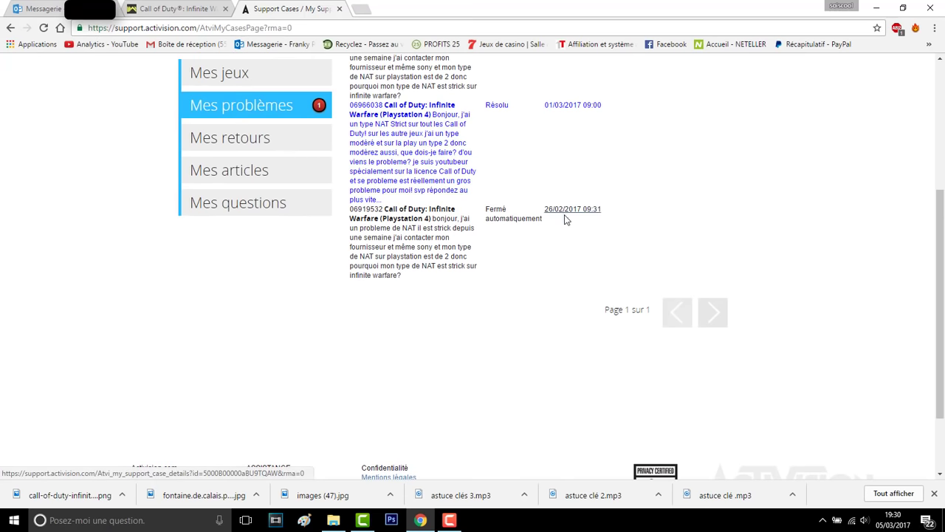
{"action": "scroll", "coordinate": [569, 244], "scroll_direction": "up", "scroll_amount": 1}
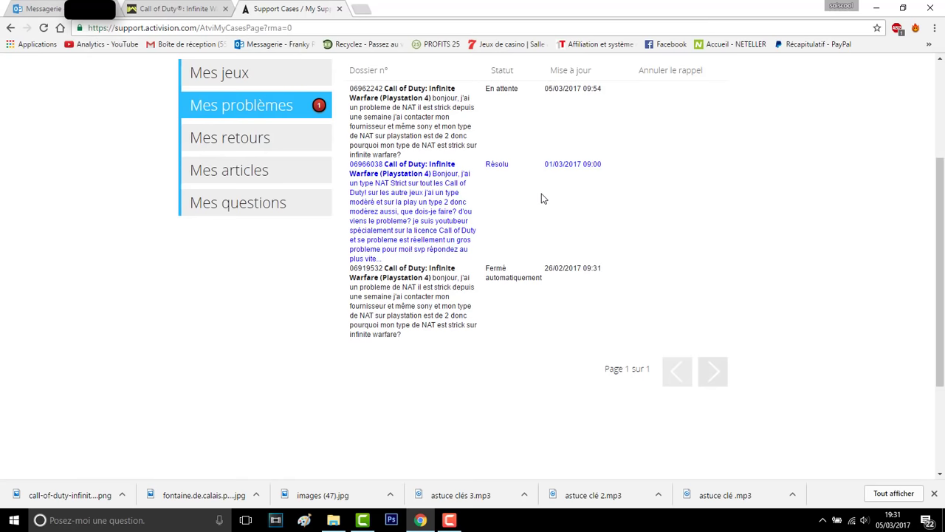
{"action": "scroll", "coordinate": [556, 253], "scroll_direction": "up", "scroll_amount": 2}
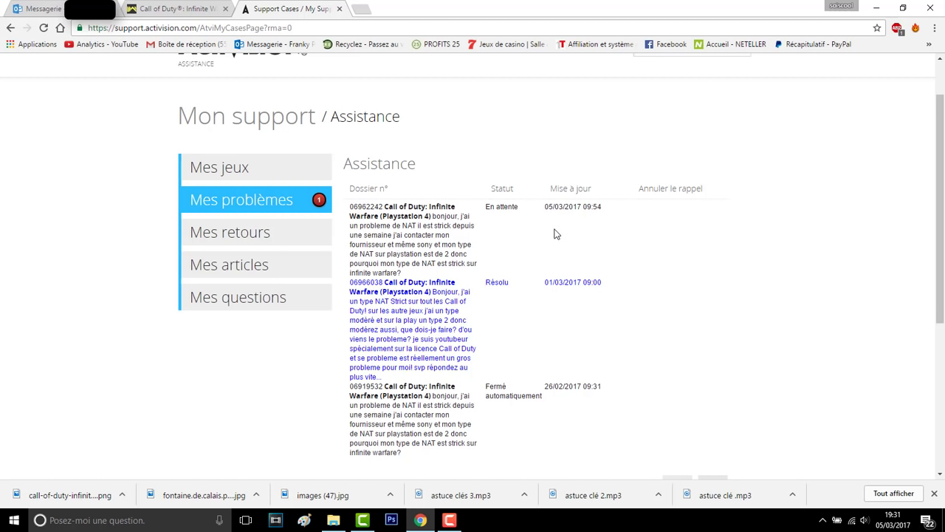
Glance at the Activision reply email, then open the case updated 01/03/2017 09:00 and review its status and comments.
{"action": "left_click", "coordinate": [59, 8]}
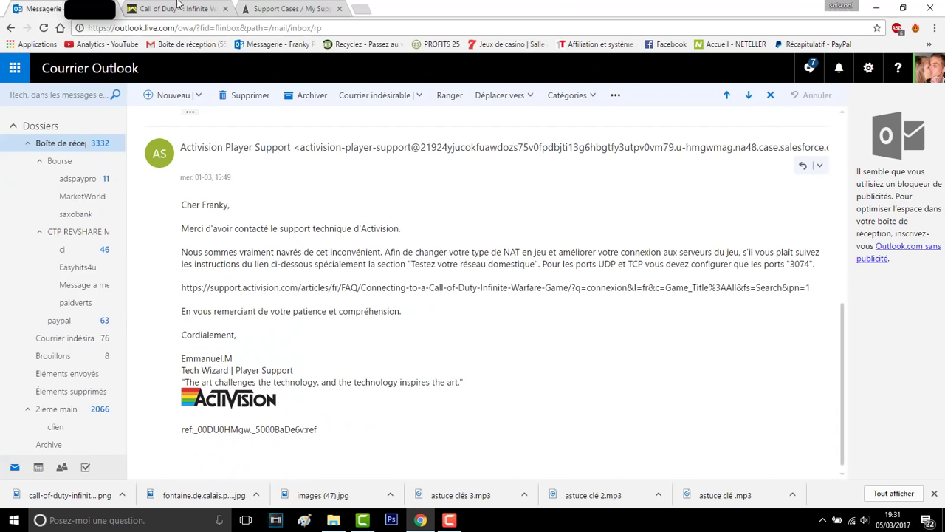
{"action": "left_click", "coordinate": [253, 7]}
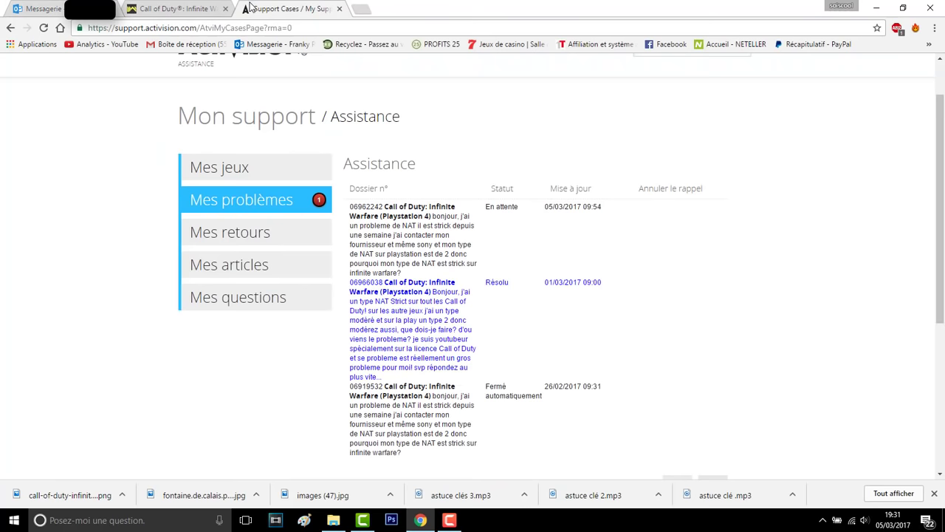
{"action": "left_click", "coordinate": [403, 288]}
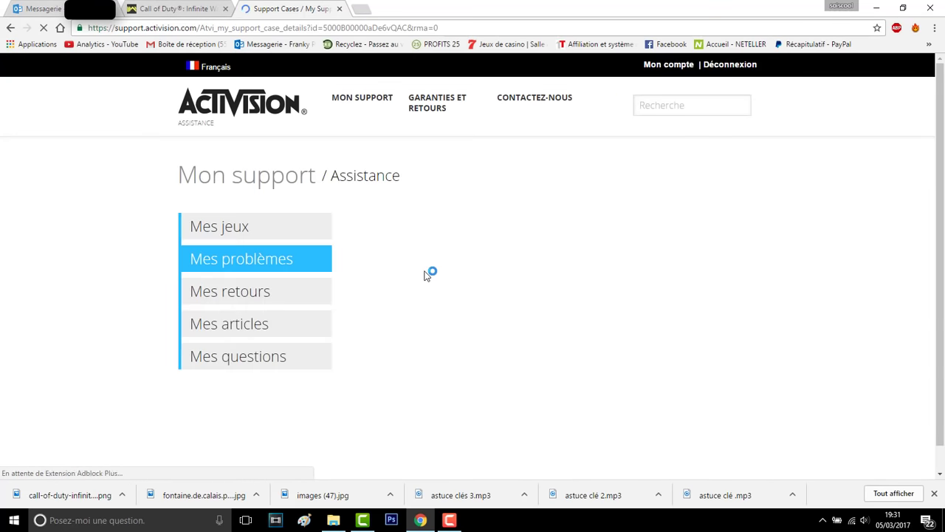
{"action": "scroll", "coordinate": [435, 274], "scroll_direction": "down", "scroll_amount": 2}
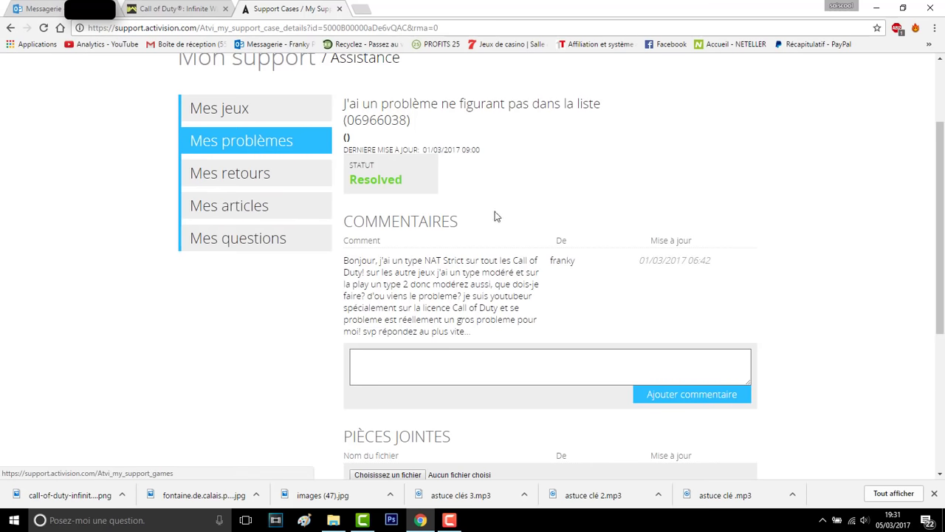
{"action": "scroll", "coordinate": [538, 254], "scroll_direction": "down", "scroll_amount": 2}
{"action": "scroll", "coordinate": [538, 254], "scroll_direction": "up", "scroll_amount": 4}
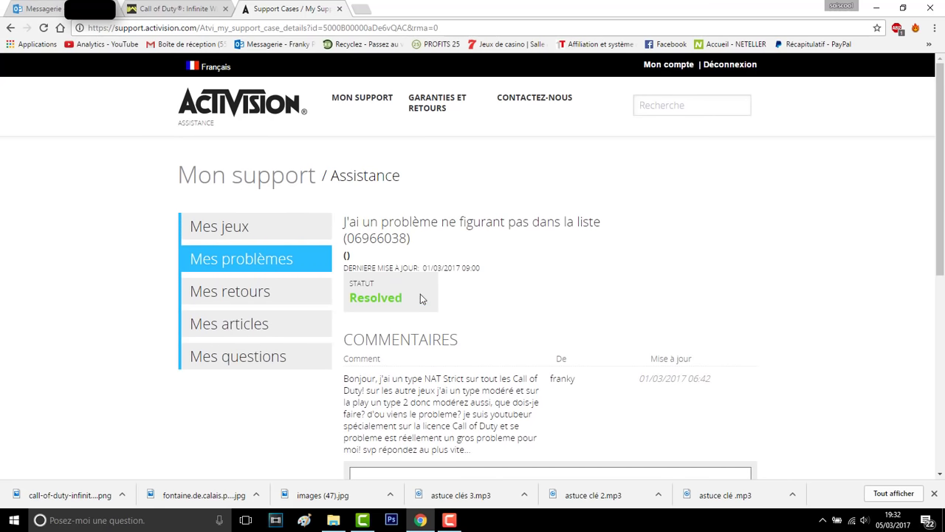
Copy the "Connecting-to-a-Call-of-Duty-Infinite-Warfare-Game" support article link from the Activision Player Support email.
{"action": "left_click", "coordinate": [29, 10]}
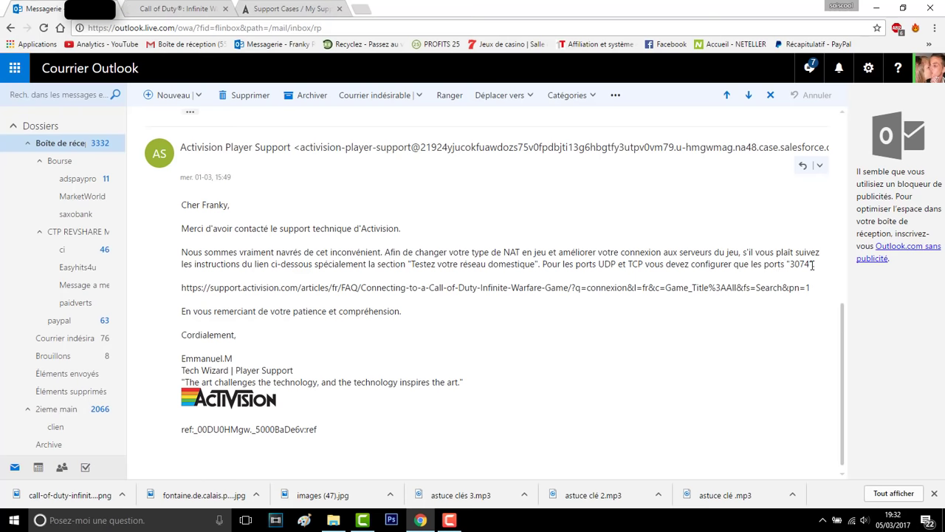
{"action": "triple_click", "coordinate": [306, 290]}
{"action": "key", "text": "ctrl+c"}
{"action": "right_click", "coordinate": [307, 292]}
{"action": "left_click", "coordinate": [325, 302]}
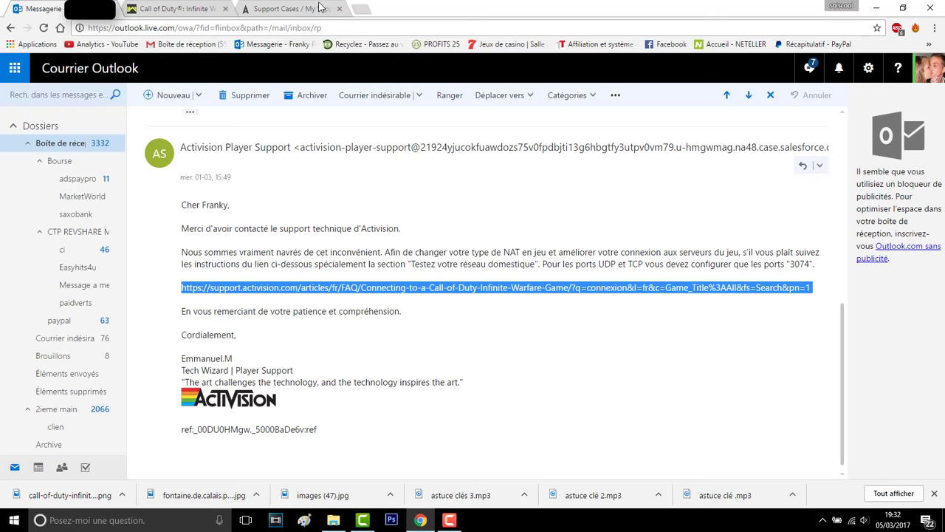
Open the copied Activision support article link in a new browser tab.
{"action": "left_click", "coordinate": [362, 9]}
{"action": "right_click", "coordinate": [366, 27]}
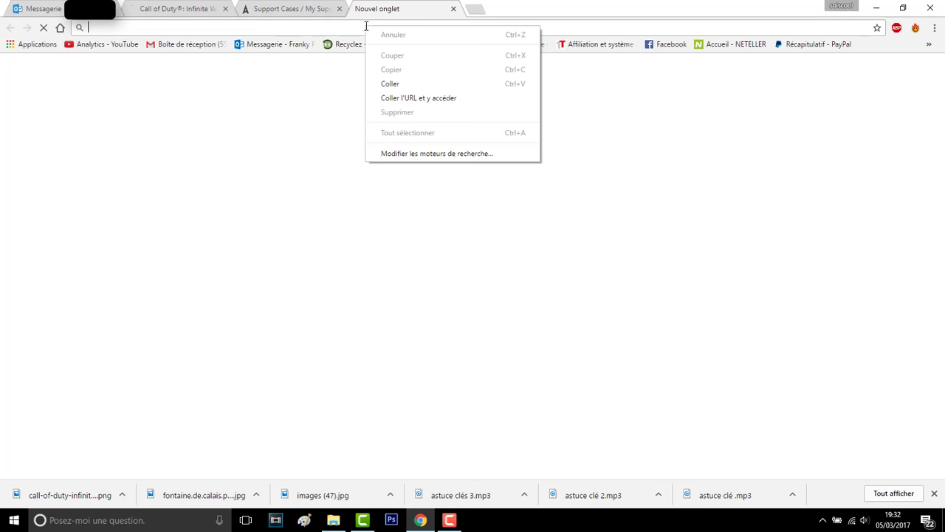
{"action": "left_click", "coordinate": [423, 84]}
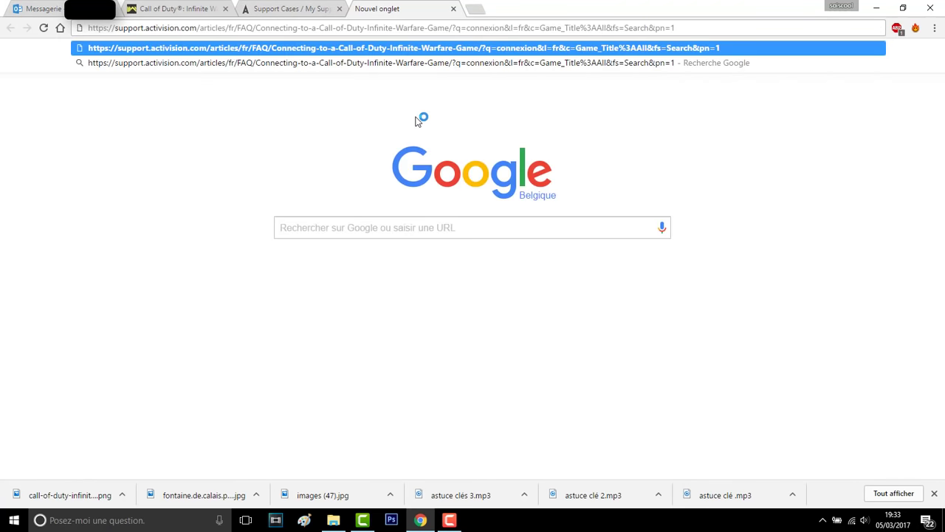
{"action": "key", "text": "Return"}
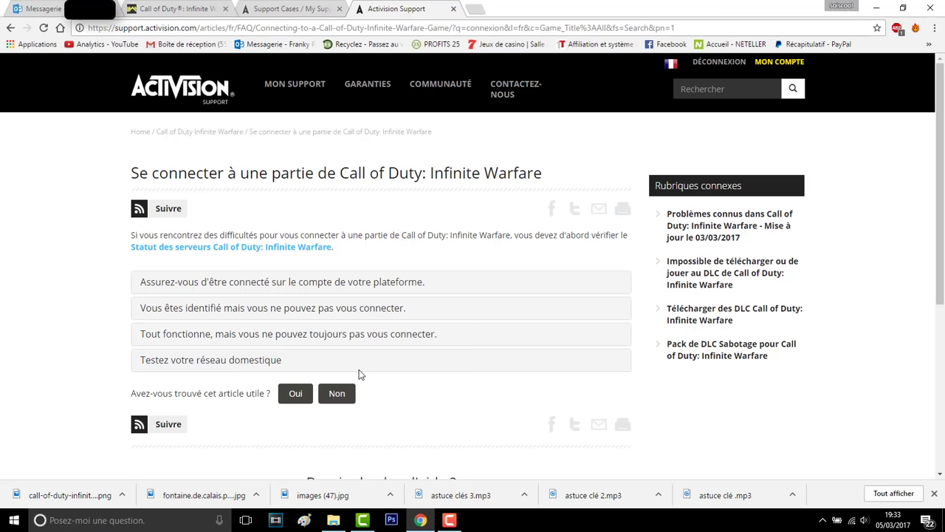
Expand "Testez votre réseau domestique" and look through the Universal Plug and Play, port forwarding and demilitarised zone tests, returning to Test 2.
{"action": "left_click", "coordinate": [194, 365]}
{"action": "scroll", "coordinate": [303, 358], "scroll_direction": "down", "scroll_amount": 3}
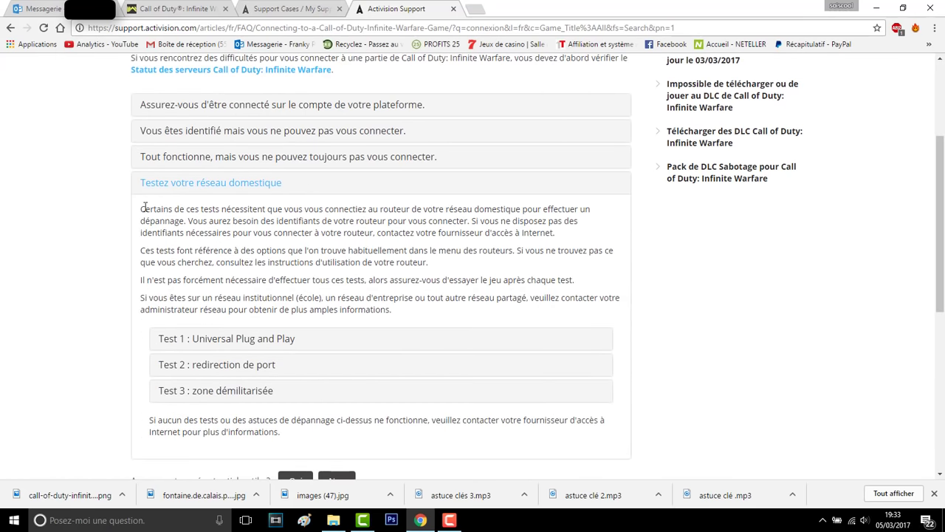
{"action": "scroll", "coordinate": [251, 325], "scroll_direction": "down", "scroll_amount": 1}
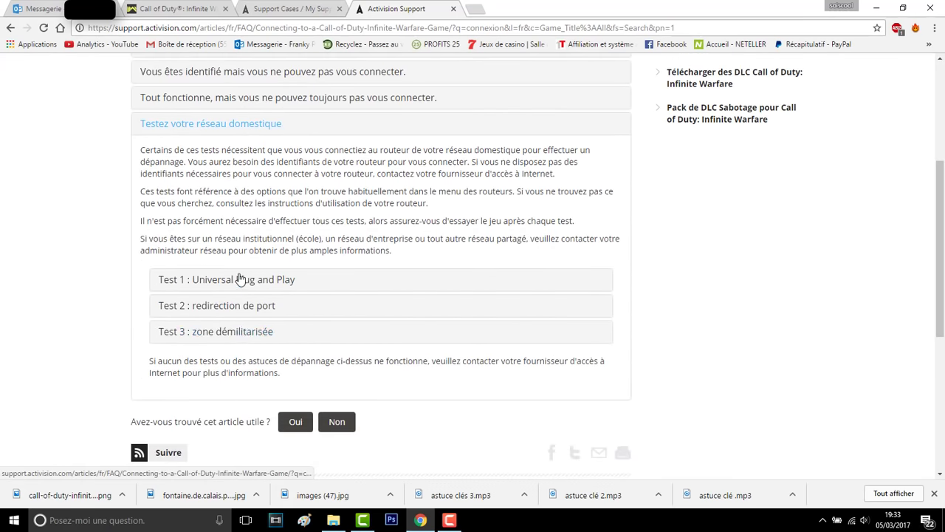
{"action": "left_click", "coordinate": [243, 285]}
{"action": "left_click", "coordinate": [244, 357]}
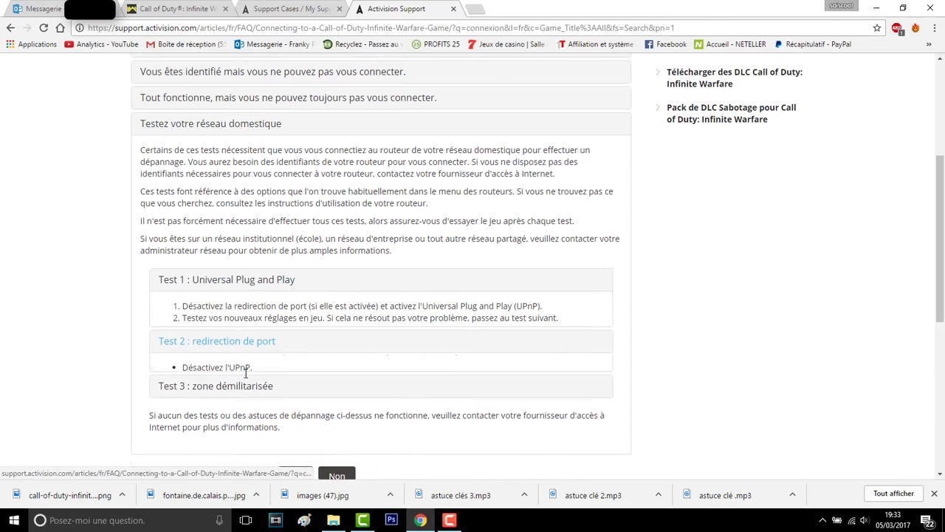
{"action": "left_click", "coordinate": [243, 406]}
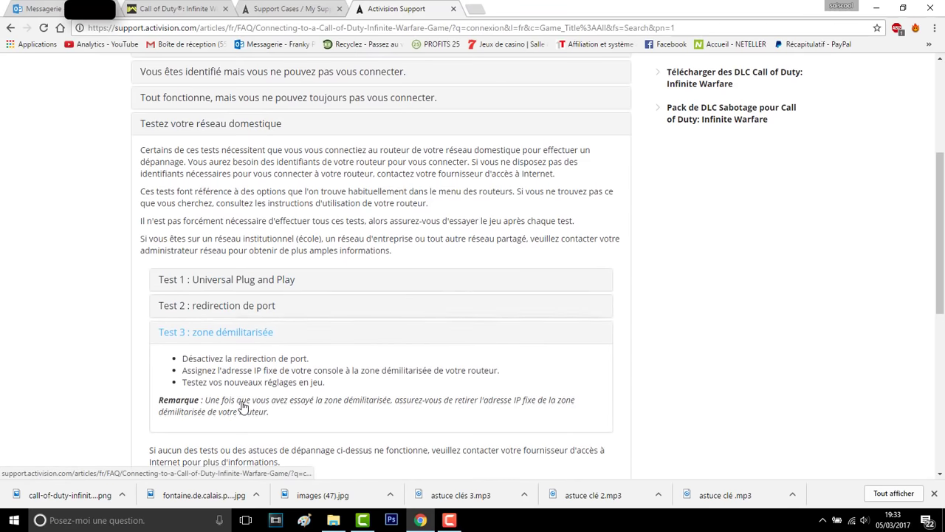
{"action": "left_click", "coordinate": [239, 314]}
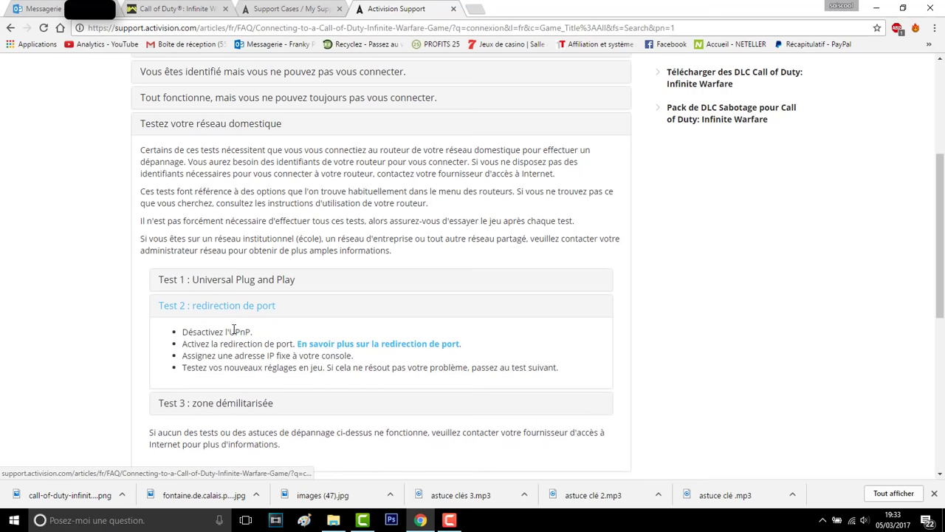
Return to the Activision reply email and check the UDP and TCP port instruction, briefly highlighting "UDP et TCP".
{"action": "left_click", "coordinate": [299, 8]}
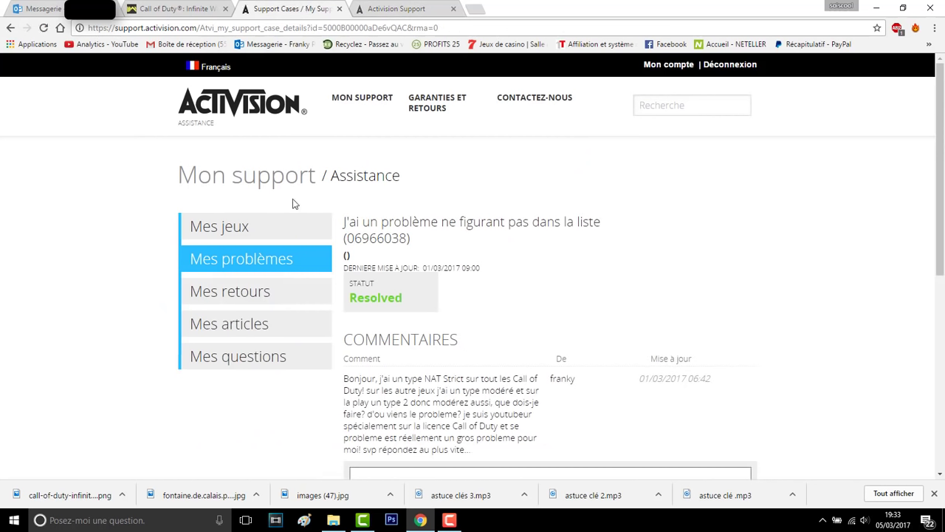
{"action": "left_click", "coordinate": [45, 9]}
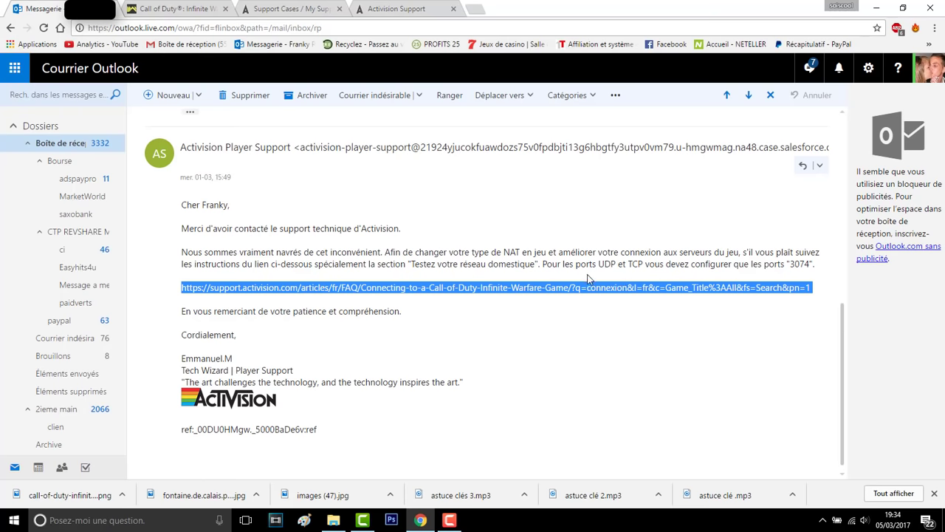
{"action": "left_click_drag", "start_coordinate": [599, 264], "coordinate": [645, 268]}
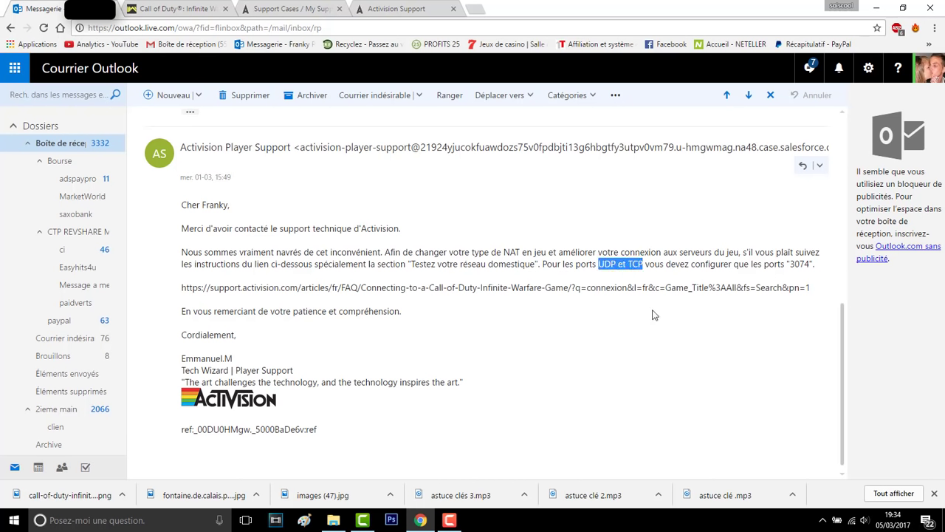
{"action": "left_click", "coordinate": [637, 275]}
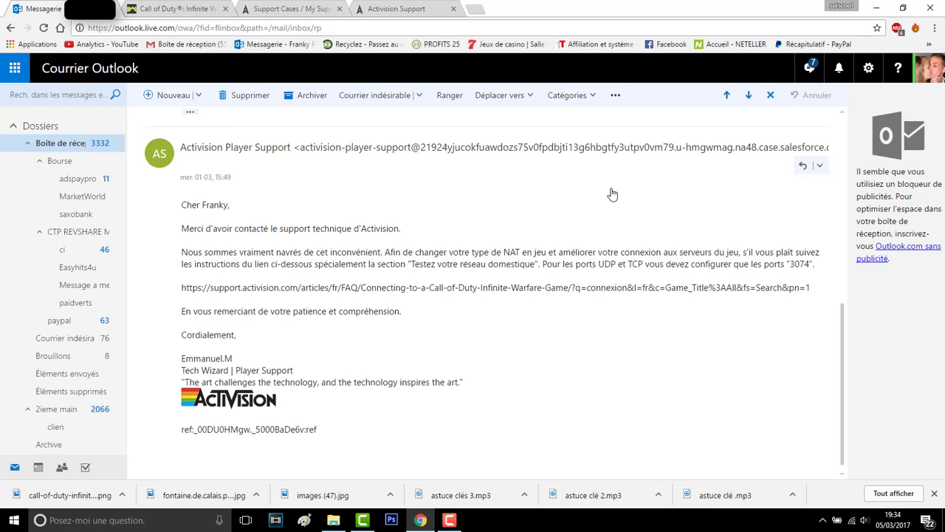
Open the VOO router's administration page in a new browser tab.
{"action": "left_click", "coordinate": [474, 10]}
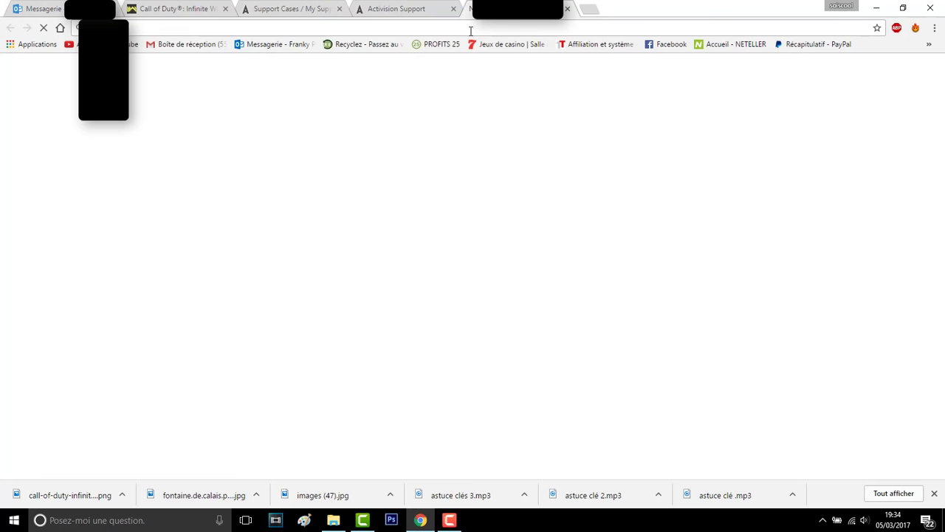
{"action": "type", "text": "10"}
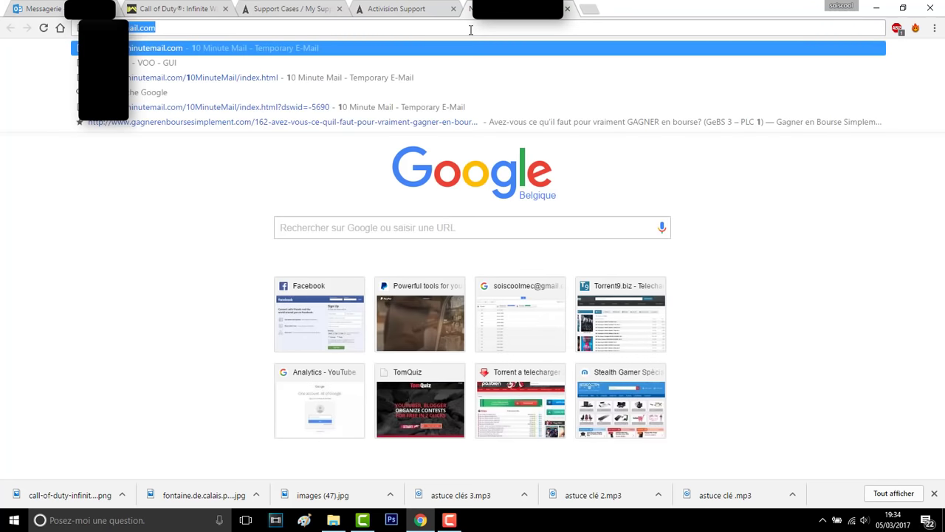
{"action": "key", "text": "Return"}
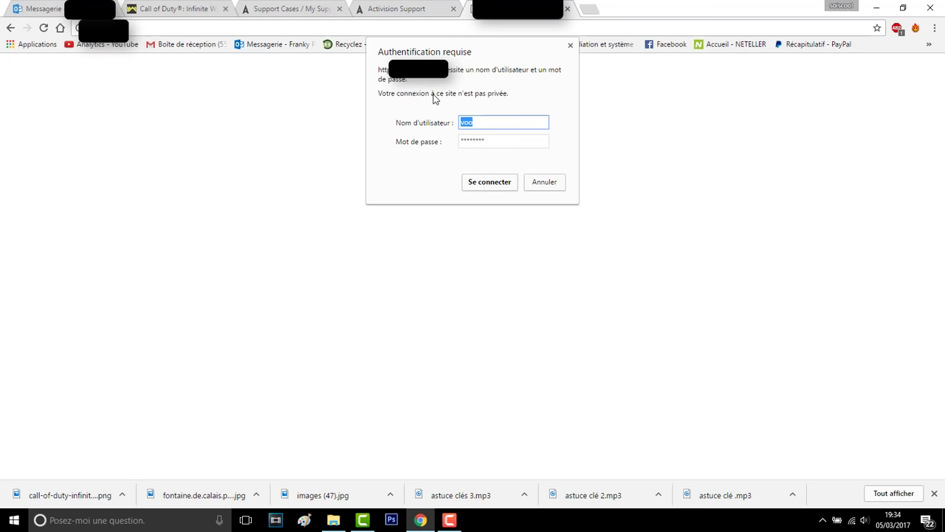
Log in to the VOO router with the saved credentials and open the NAT rules in Mode expert.
{"action": "left_click", "coordinate": [490, 181]}
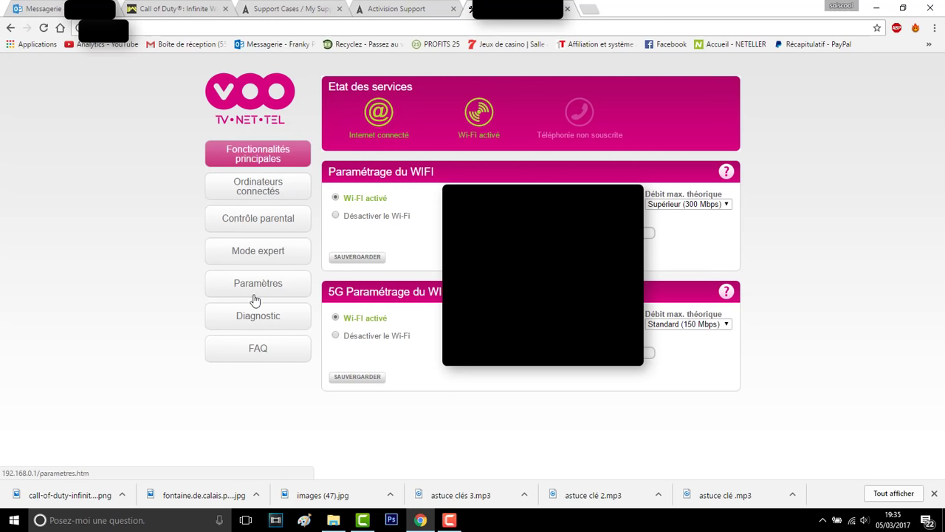
{"action": "left_click", "coordinate": [249, 252]}
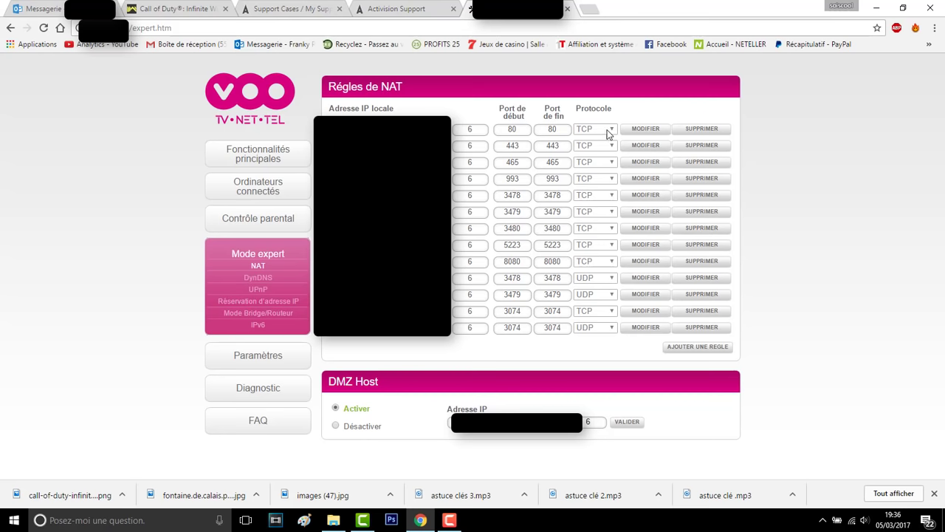
Add a blank NAT rule and check its protocol choices, leaving it set to "les deux".
{"action": "left_click", "coordinate": [698, 347]}
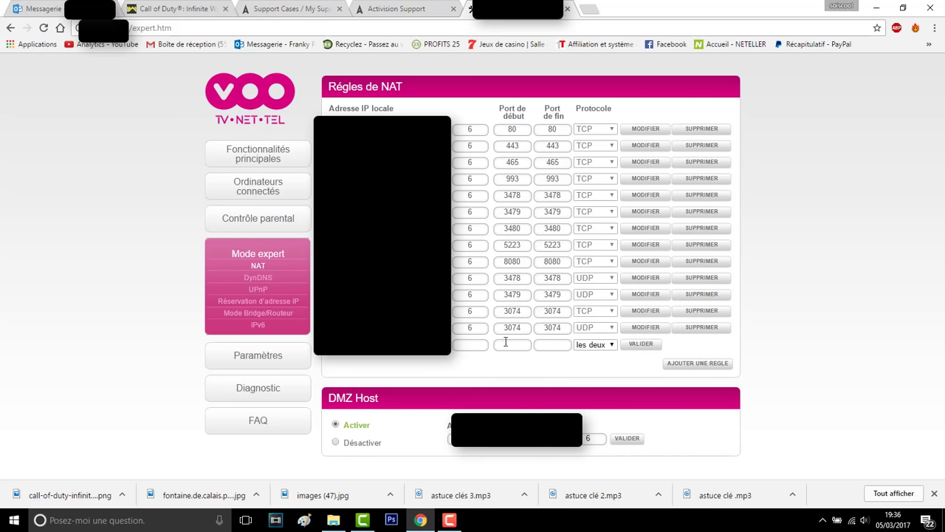
{"action": "left_click", "coordinate": [609, 350]}
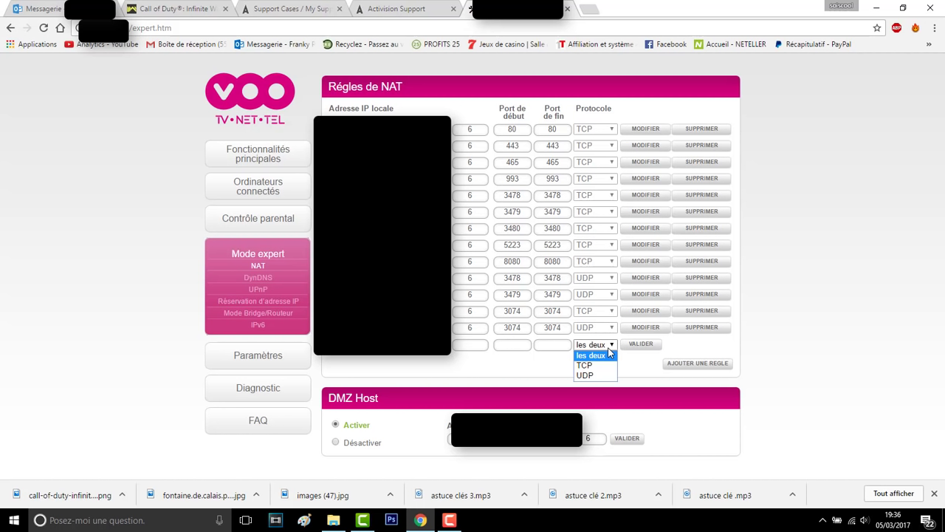
{"action": "left_click", "coordinate": [609, 351]}
{"action": "left_click", "coordinate": [609, 351]}
{"action": "left_click", "coordinate": [635, 373]}
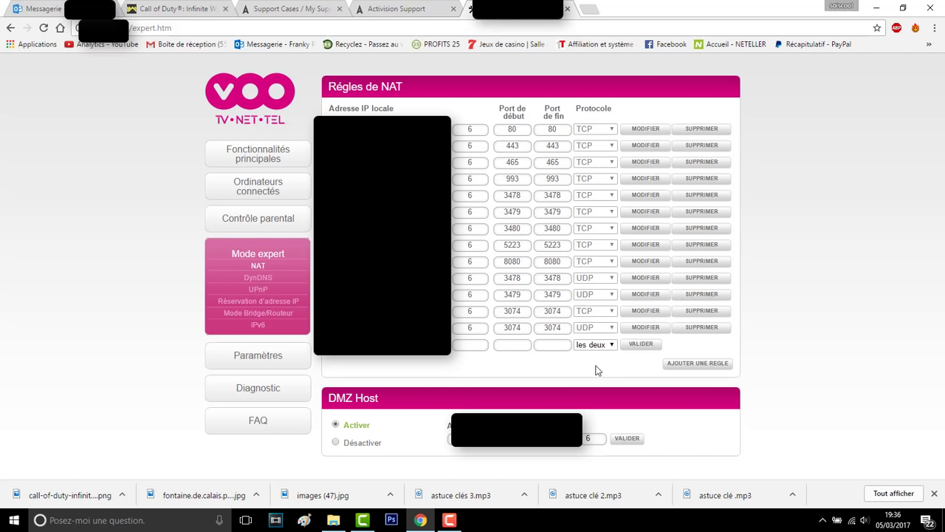
Recheck the port in the Activision email, then enter 3074 as the new rule's start and end port, keeping "les deux".
{"action": "key", "text": "ctrl+1"}
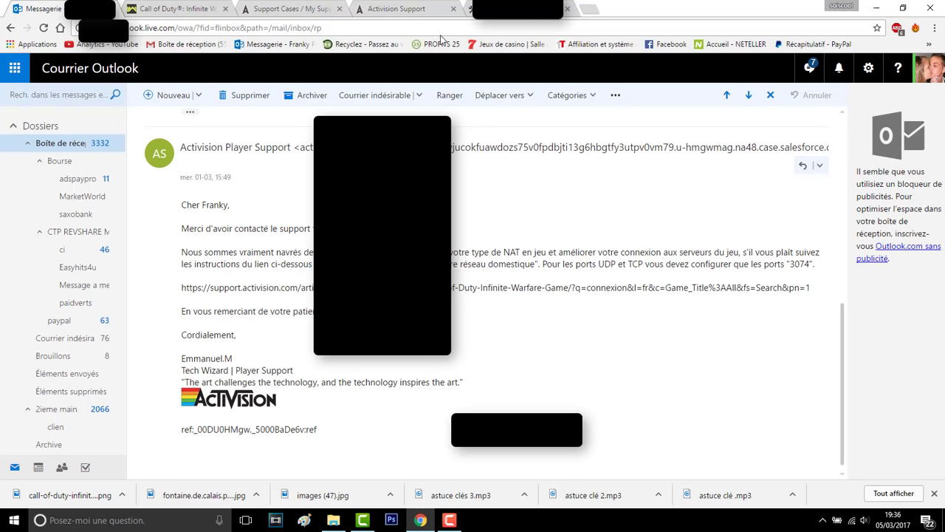
{"action": "left_click", "coordinate": [479, 10]}
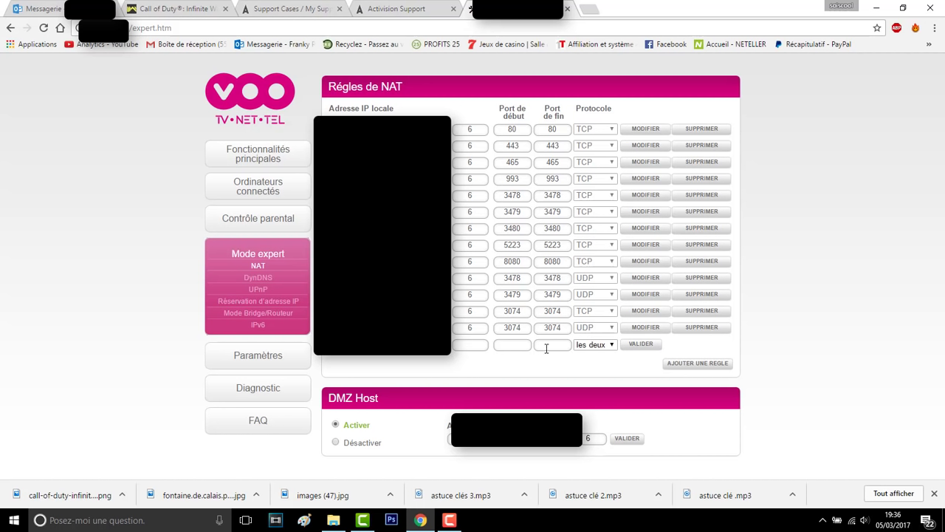
{"action": "type", "text": "3074"}
{"action": "left_click", "coordinate": [528, 344]}
{"action": "type", "text": "3074"}
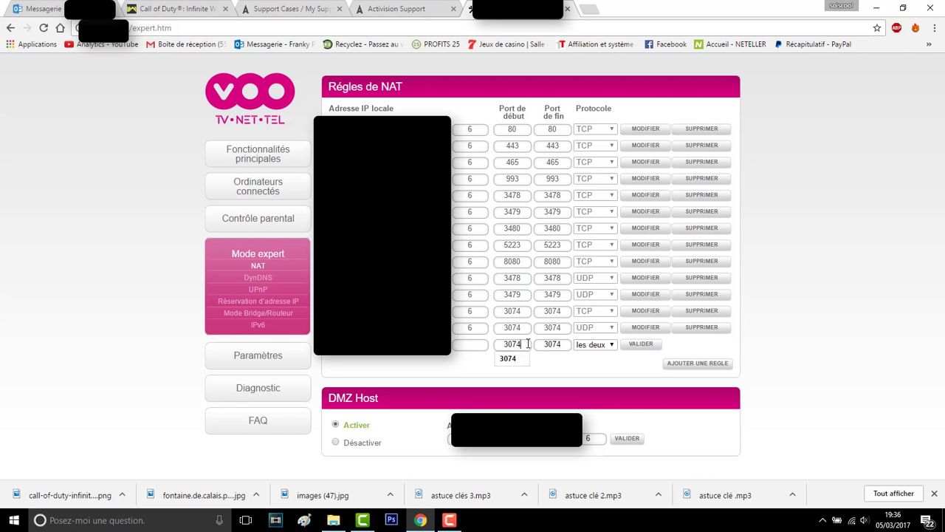
{"action": "left_click", "coordinate": [602, 345]}
{"action": "left_click", "coordinate": [601, 349]}
Clear the new rule's start and end ports and enter 124 in the last part of its local IP address.
{"action": "double_click", "coordinate": [555, 345]}
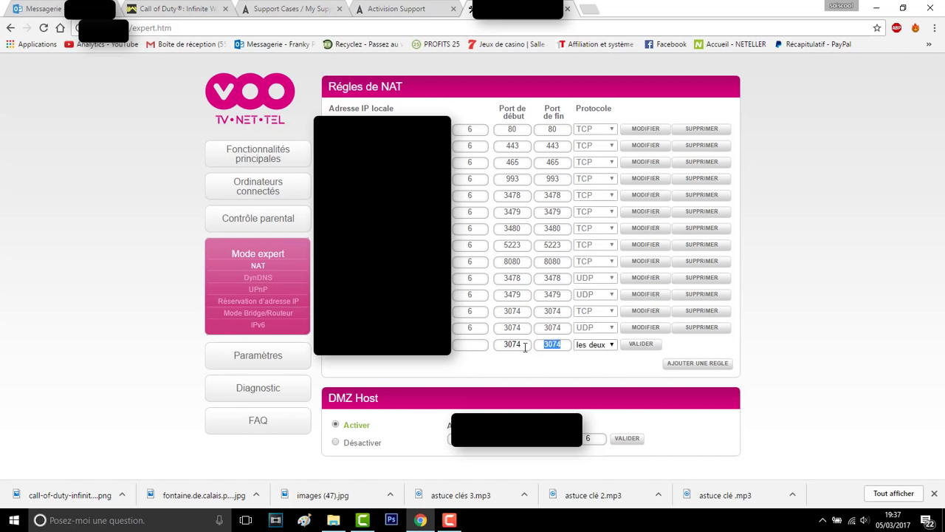
{"action": "key", "text": "BackSpace"}
{"action": "left_click_drag", "start_coordinate": [523, 345], "coordinate": [497, 346]}
{"action": "key", "text": "BackSpace"}
{"action": "left_click", "coordinate": [469, 345]}
{"action": "type", "text": "124"}
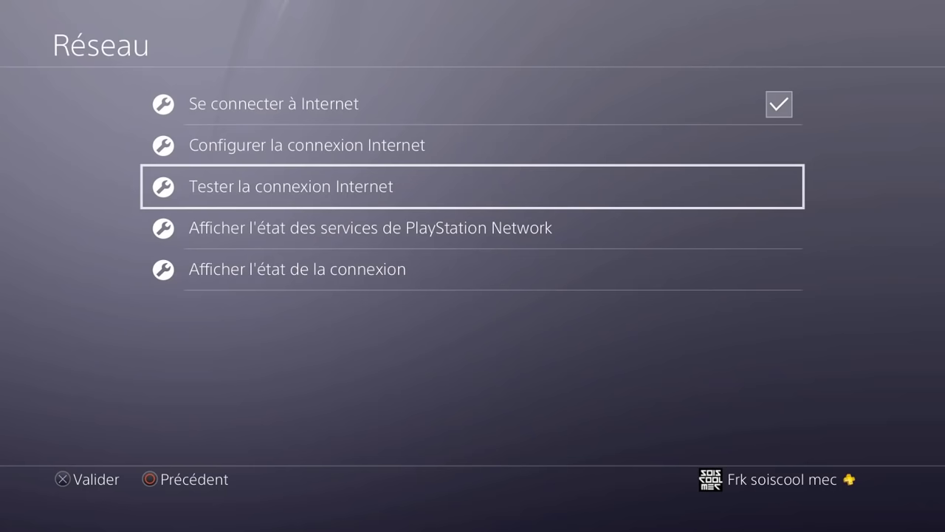
On the PlayStation 4 network settings, open "Afficher l'état de la connexion" to look up the console's IP address.
{"action": "key", "text": "Down"}
{"action": "key", "text": "Down"}
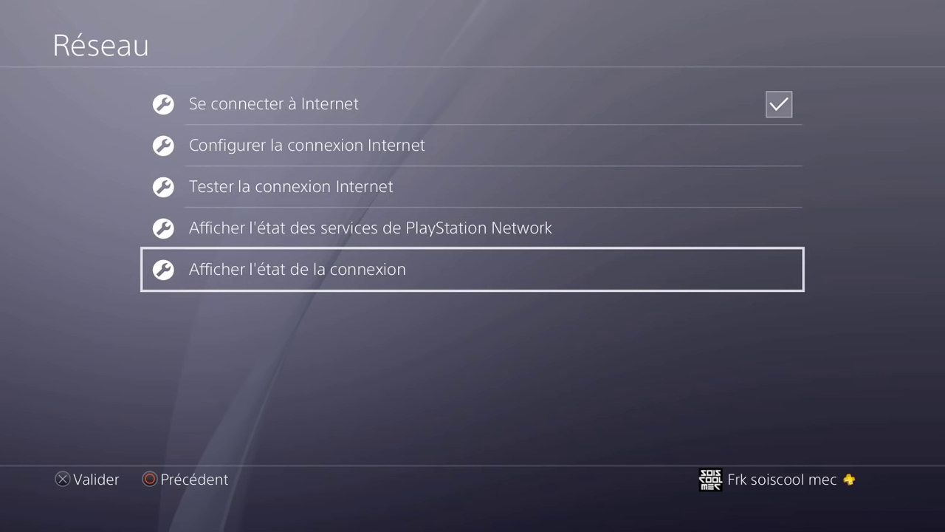
{"action": "key", "text": "Return"}
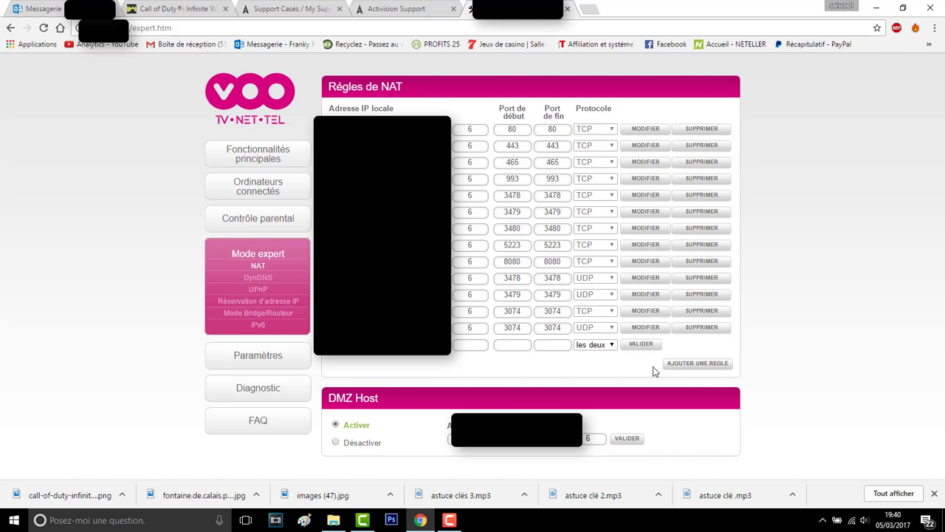
Back in the router's new NAT rule, end the local IP address with 6 and set the start and end ports to 3074.
{"action": "left_click", "coordinate": [472, 345]}
{"action": "type", "text": "6"}
{"action": "left_click", "coordinate": [44, 9]}
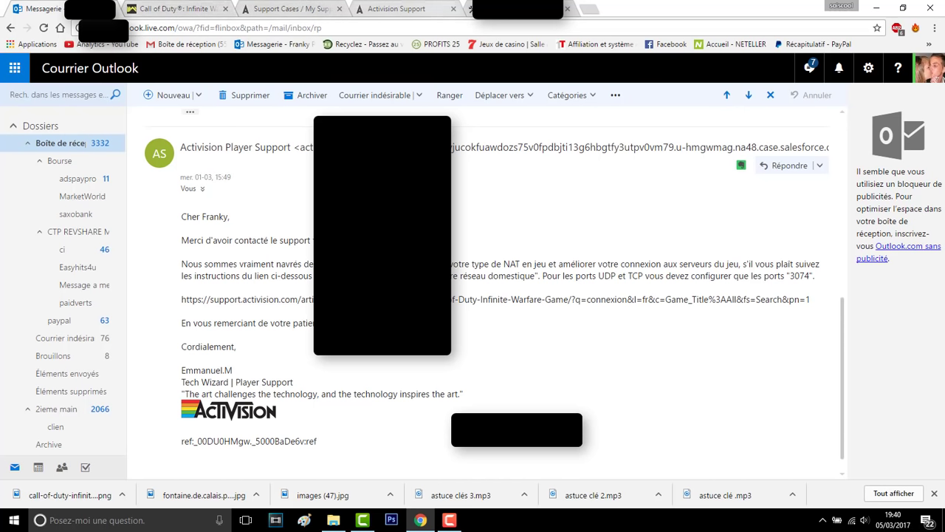
{"action": "left_click", "coordinate": [480, 8]}
{"action": "left_click", "coordinate": [511, 343]}
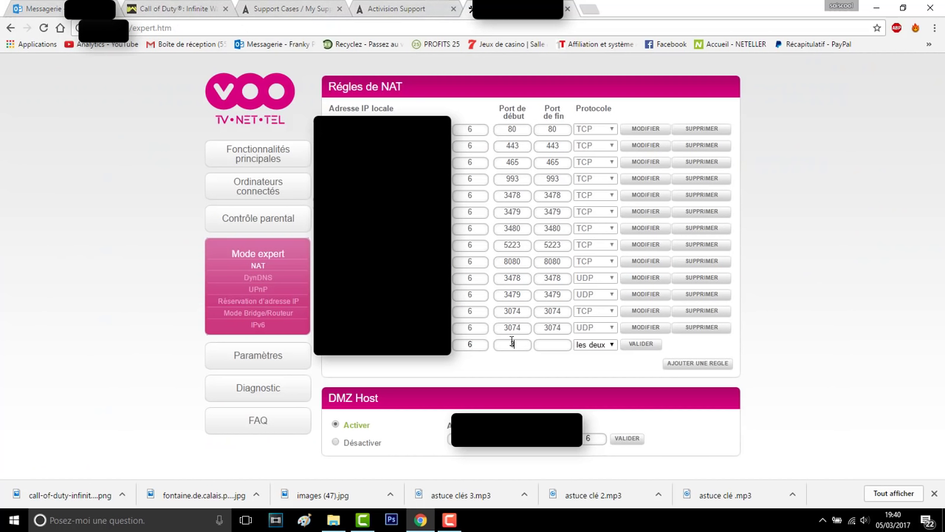
{"action": "type", "text": "3074"}
{"action": "left_click", "coordinate": [548, 344]}
{"action": "type", "text": "3074"}
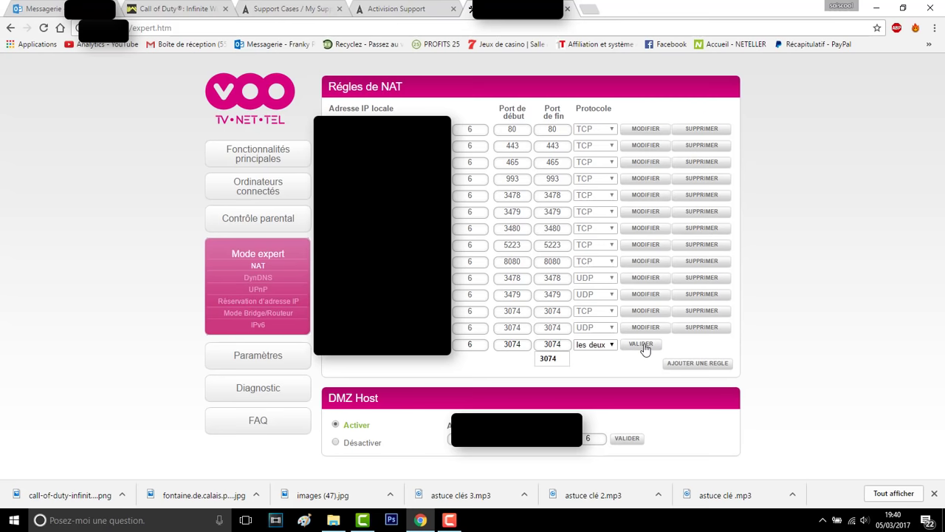
Validate the new port 3074 rule for both protocols, then delete it from the NAT rules.
{"action": "left_click", "coordinate": [643, 346]}
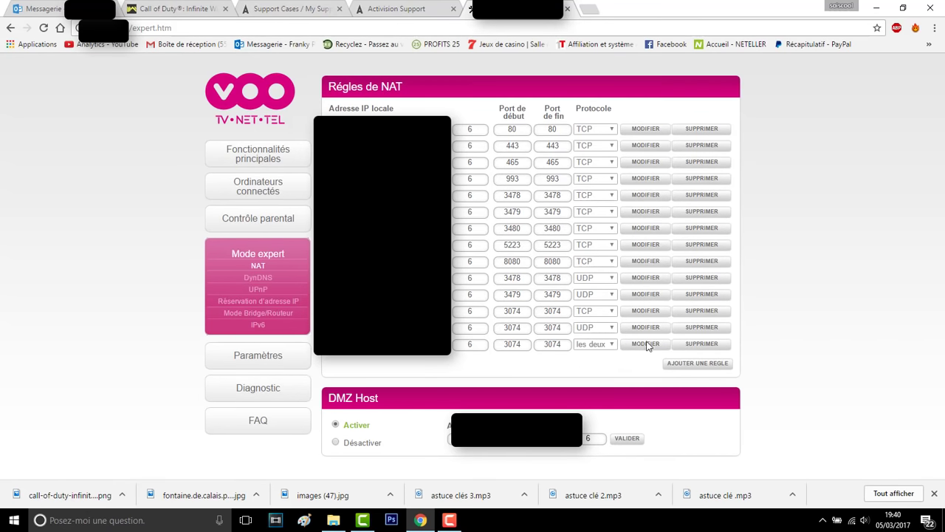
{"action": "left_click", "coordinate": [705, 351]}
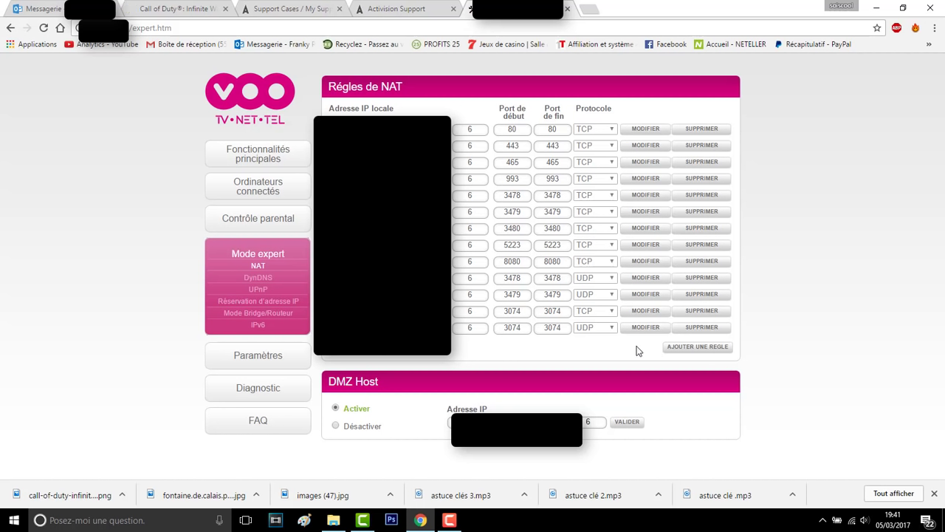
Return to the Activision email conversation and review the messages from the port instructions up to the latest support reply.
{"action": "left_click", "coordinate": [21, 7]}
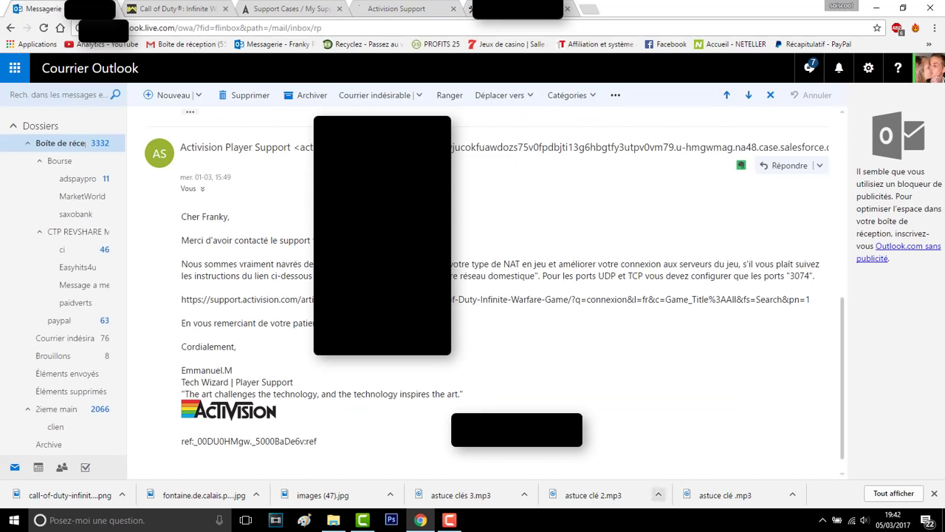
{"action": "scroll", "coordinate": [238, 229], "scroll_direction": "up", "scroll_amount": 2}
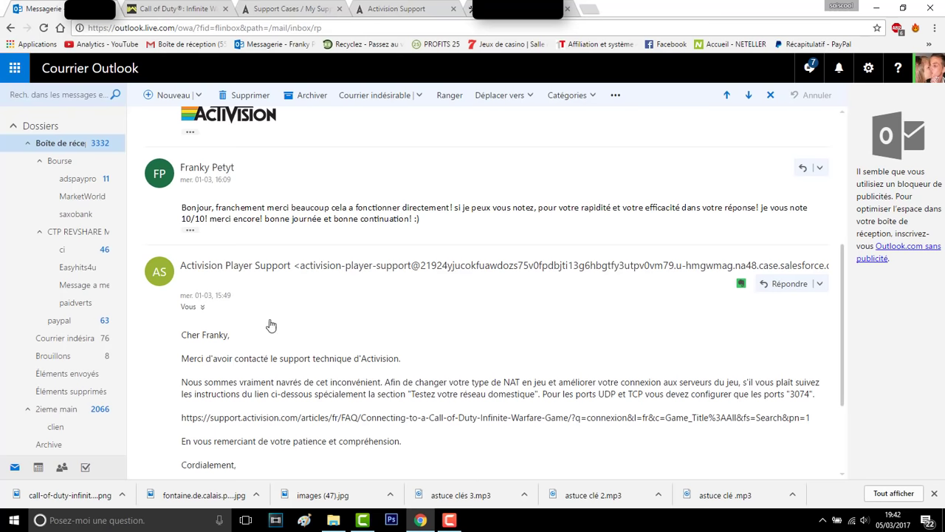
{"action": "scroll", "coordinate": [429, 357], "scroll_direction": "up", "scroll_amount": 5}
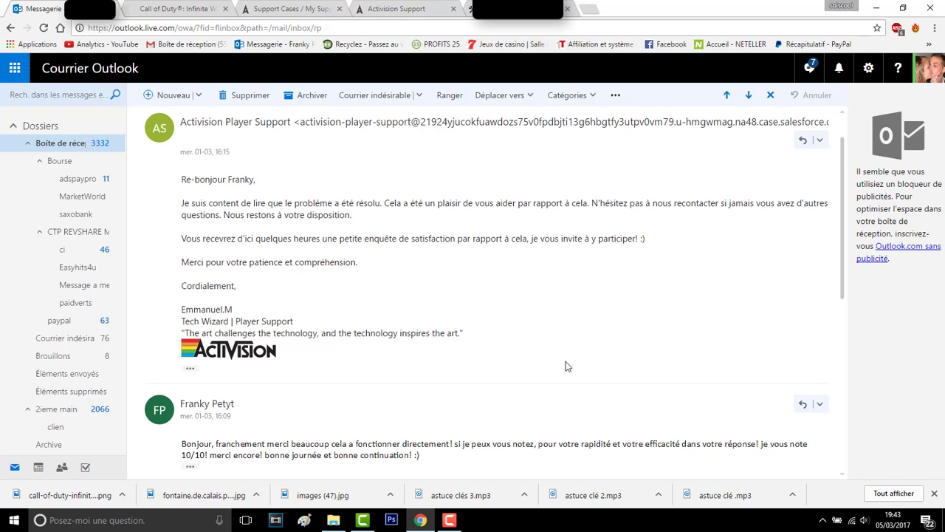
{"action": "scroll", "coordinate": [566, 367], "scroll_direction": "up", "scroll_amount": 1}
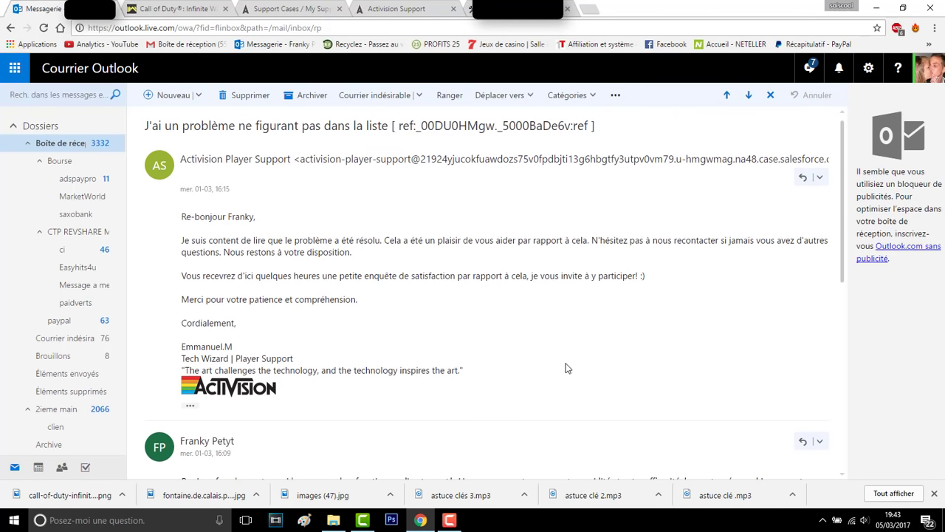